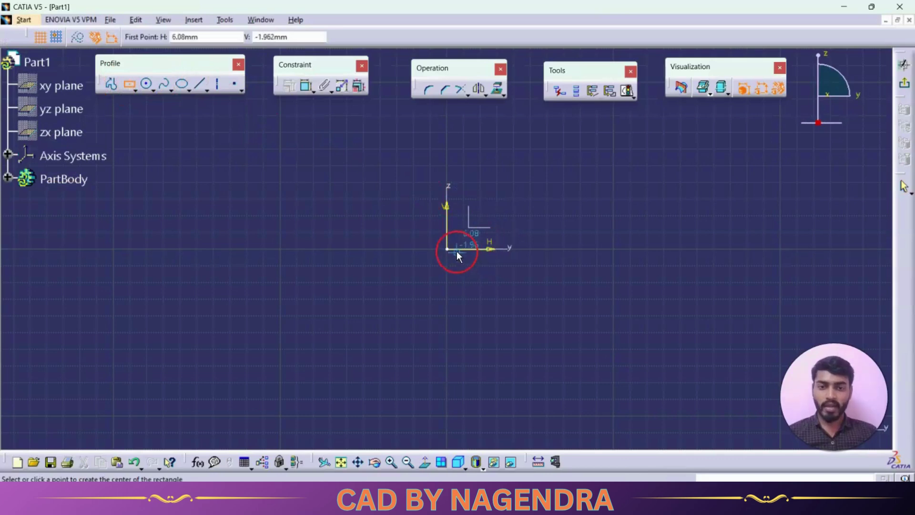
- Sketch a centered rectangle about 80 mm high at the origin and exit the sketch
left_click(447, 249)
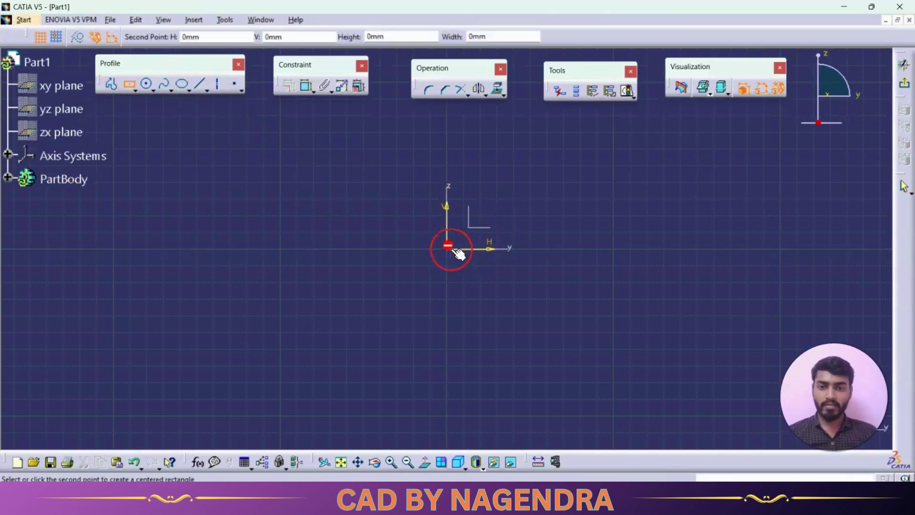
left_click(613, 316)
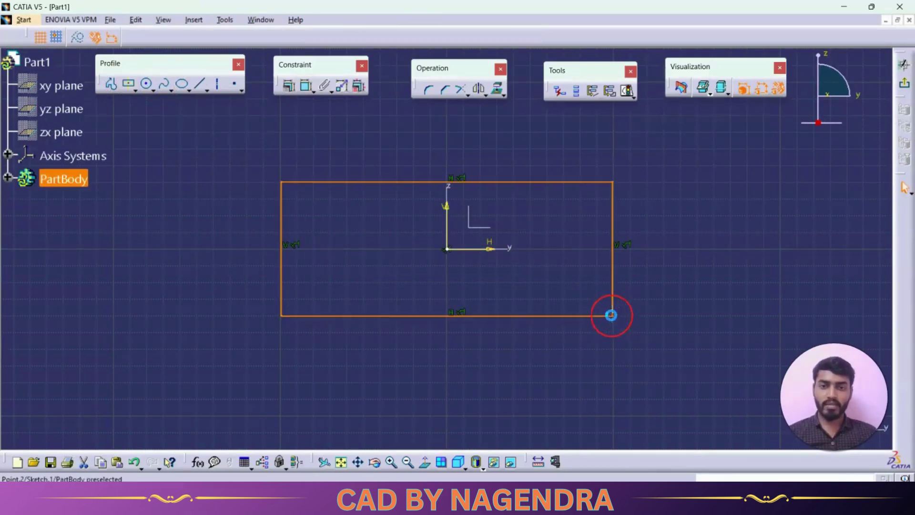
left_click(905, 86)
- Pad the rectangle with mirrored extent, stretching the length to 84 mm
mouse_move(674, 224)
middle_mouse_down()
mouse_move(572, 239)
mouse_move(578, 266)
middle_mouse_up()
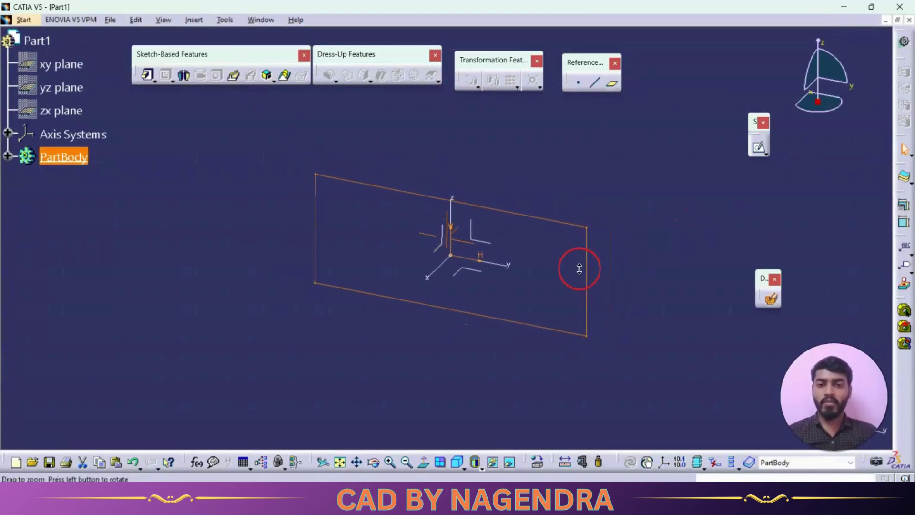
left_click(144, 76)
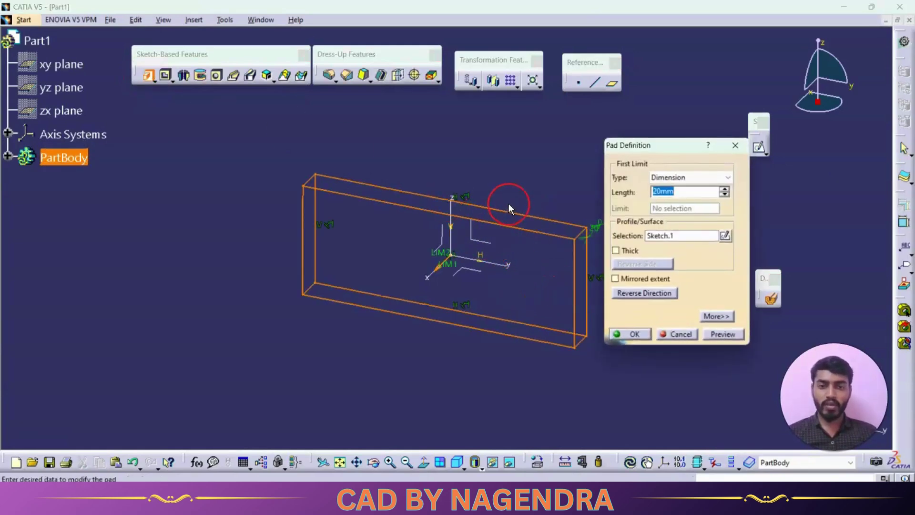
left_click(615, 278)
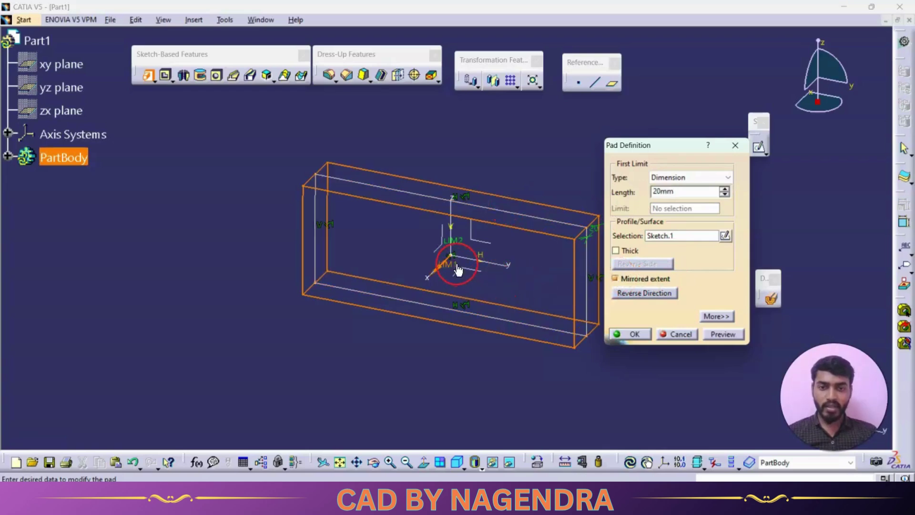
left_click_drag(457, 270, 436, 308)
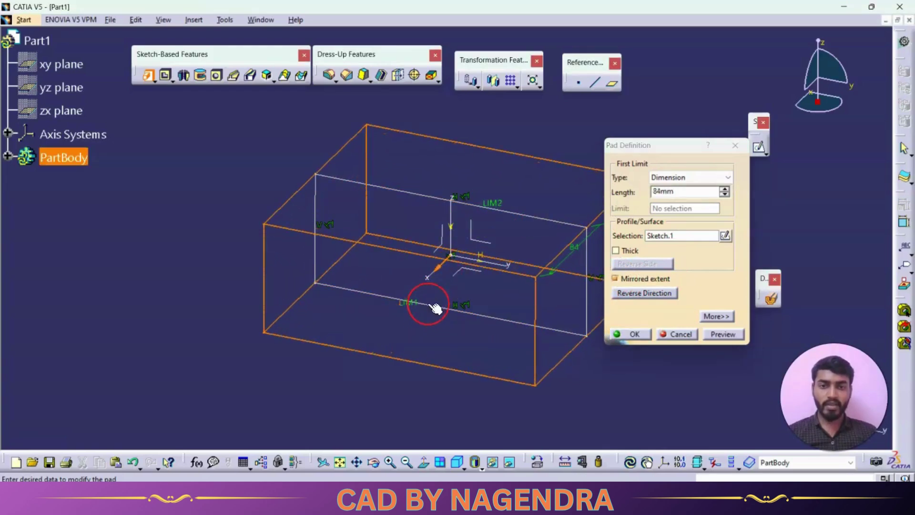
left_click(631, 336)
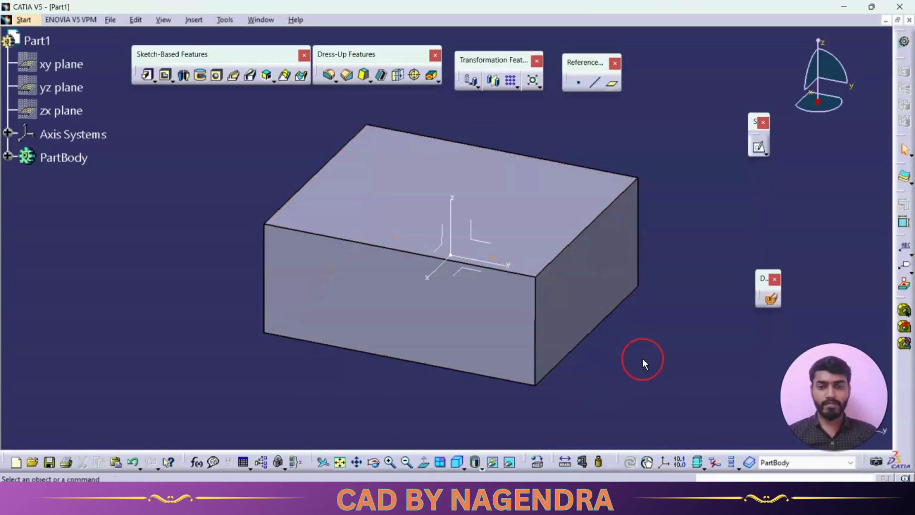
- Start a hole on the block's top face near the front corner with a diameter of 30 mm
middle_click_drag(634, 322, 467, 255)
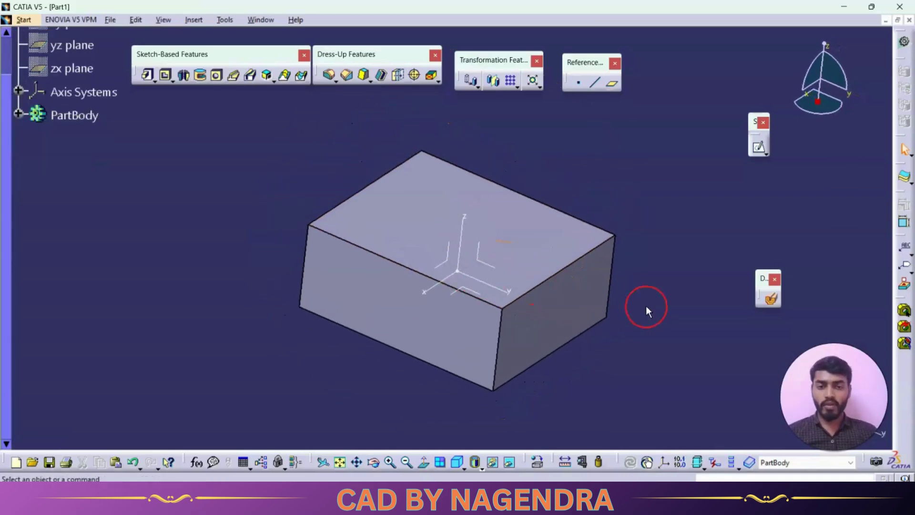
left_click(218, 75)
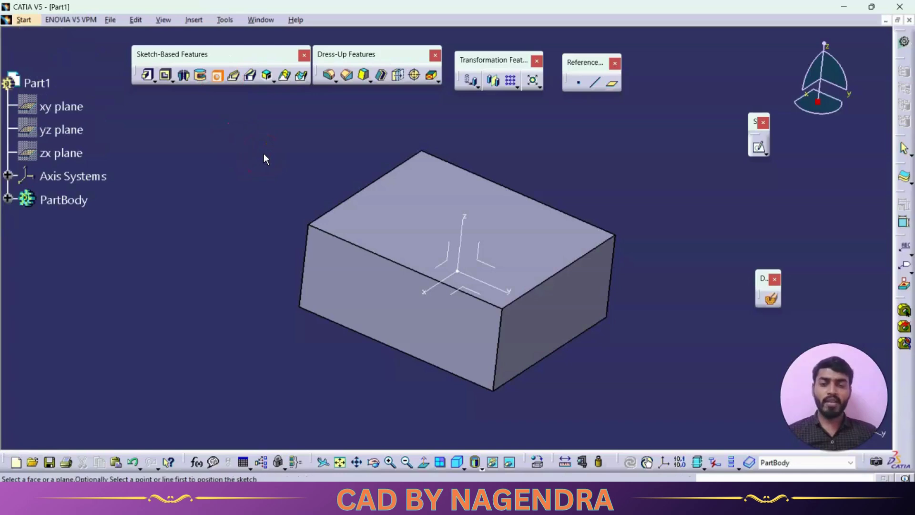
mouse_move(266, 152)
middle_mouse_down()
mouse_move(286, 155)
mouse_move(274, 159)
middle_mouse_up()
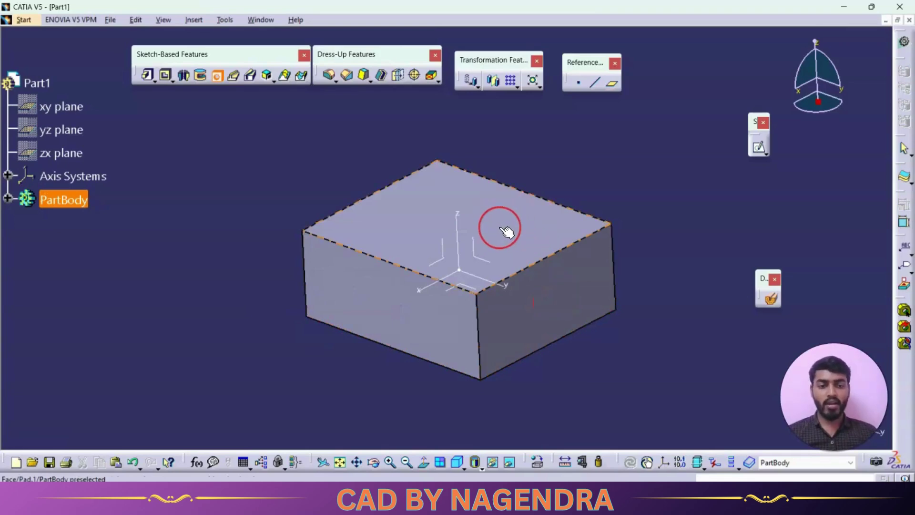
left_click(381, 223)
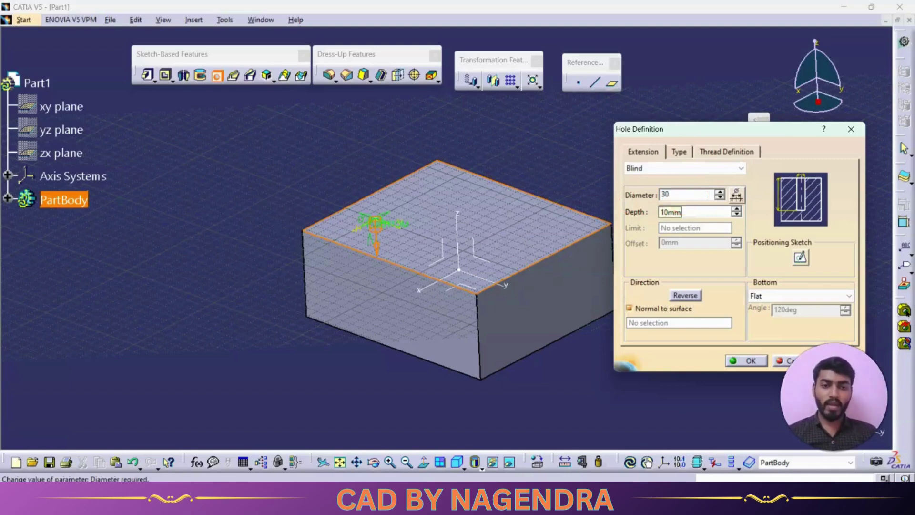
left_click_drag(685, 132, 670, 72)
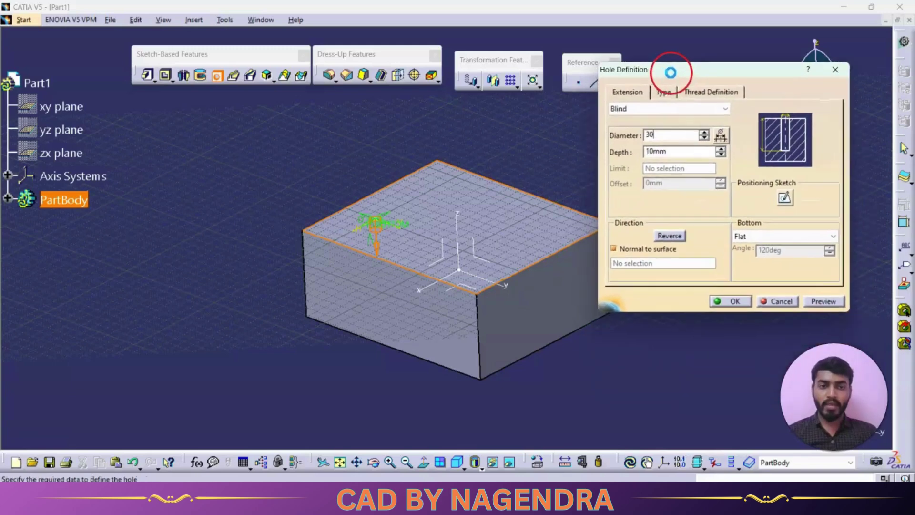
double_click(667, 150)
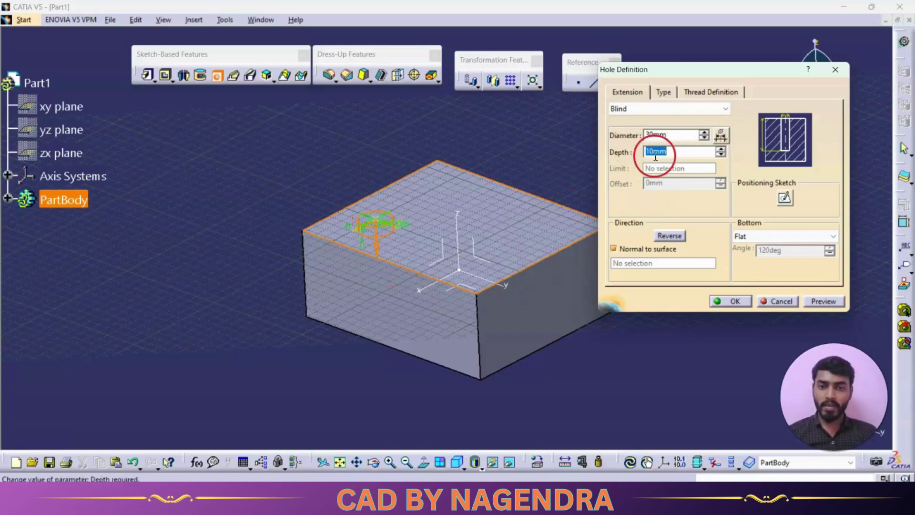
- Set the hole's extension to Up To Next and preview it
left_click(639, 109)
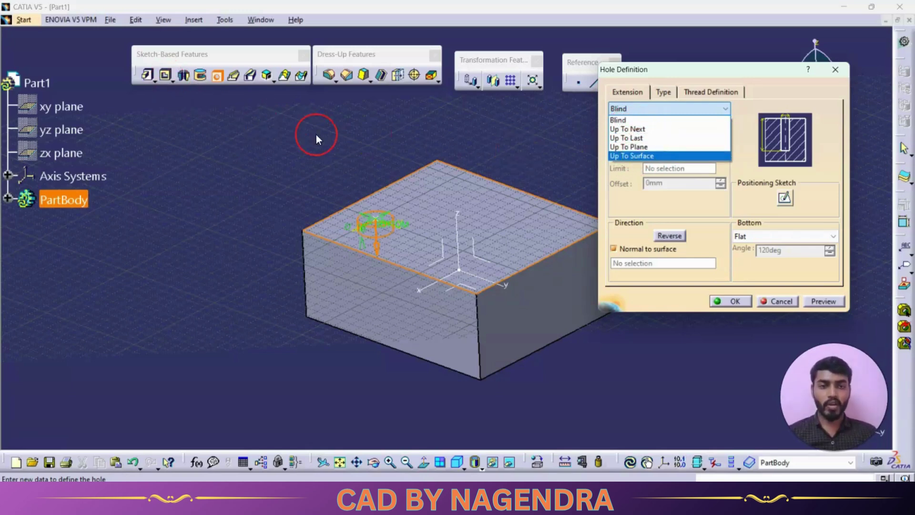
left_click(634, 129)
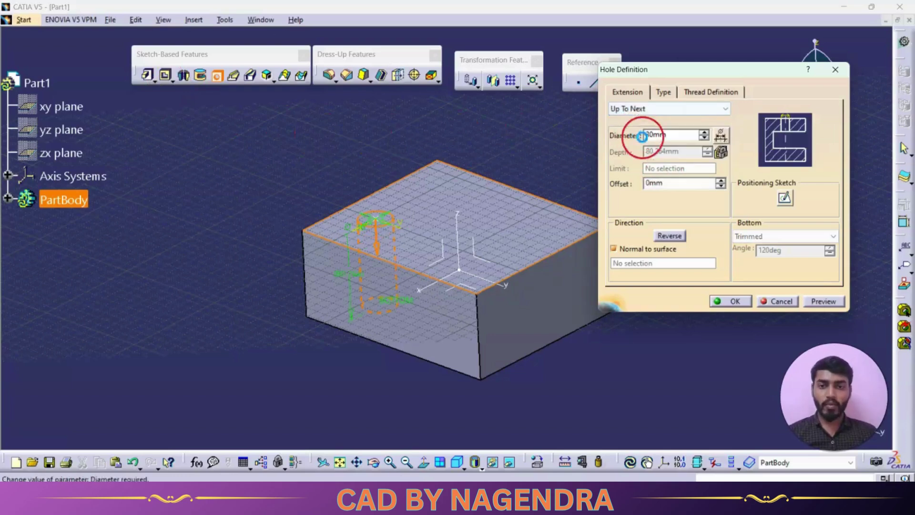
left_click(824, 301)
left_click(667, 135)
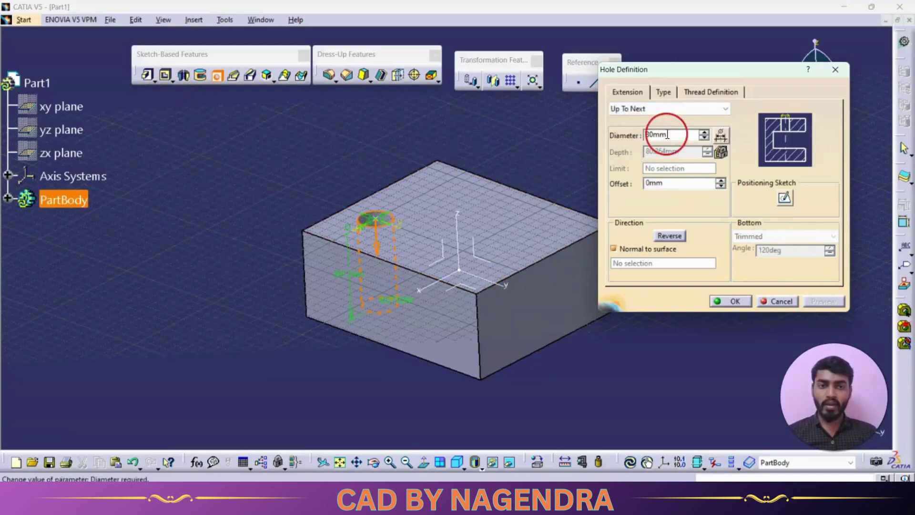
- Reverse the hole's direction to point out of the block and flip it back into the block
middle_click_drag(317, 306, 464, 216)
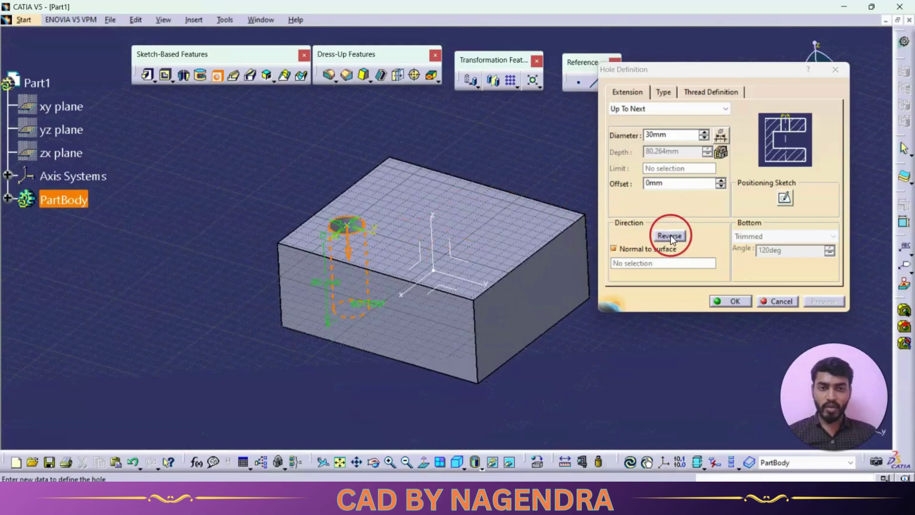
middle_click_drag(424, 241, 384, 189)
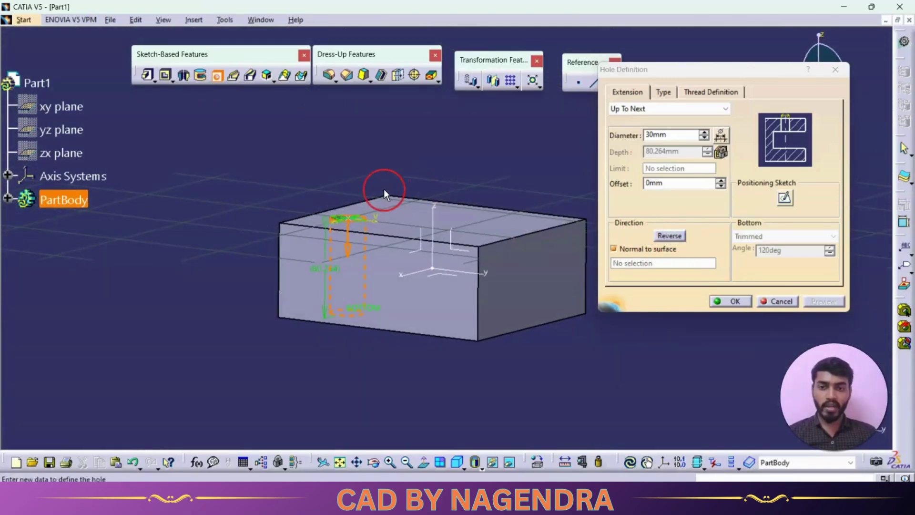
left_click(681, 235)
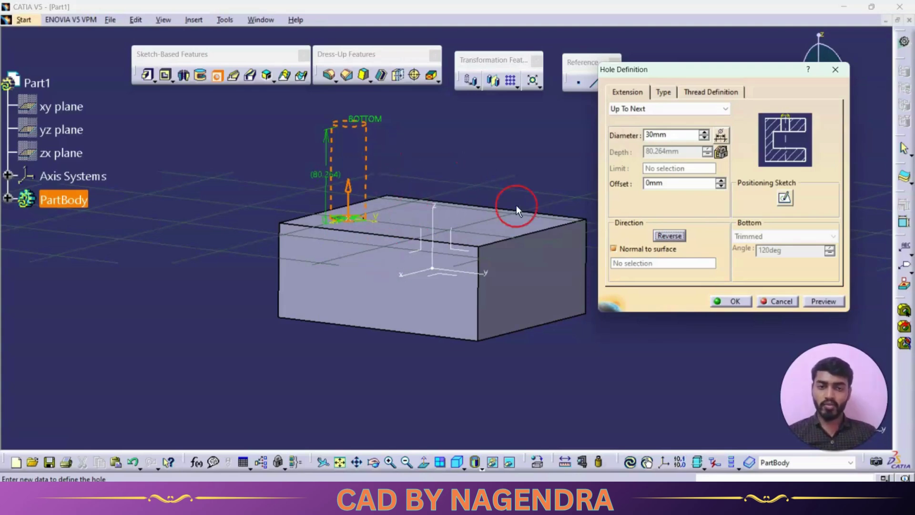
left_click(682, 236)
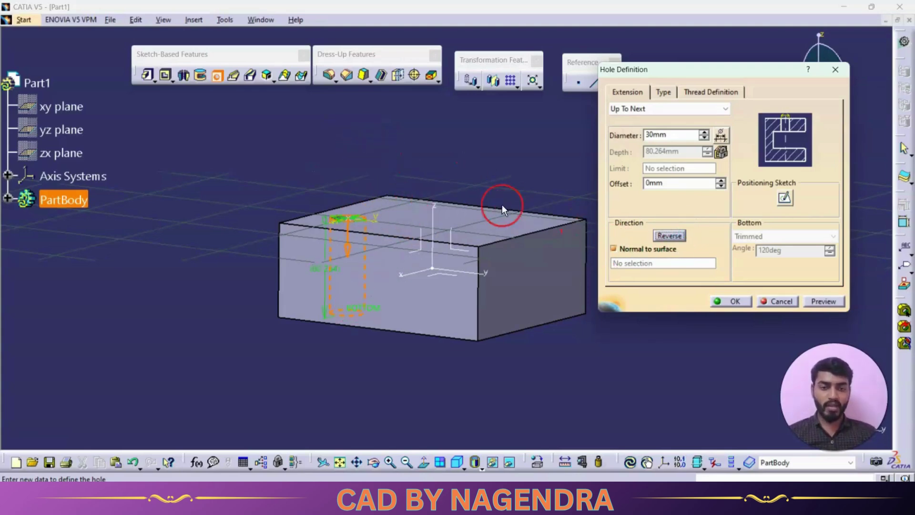
- Move the hole toward the middle of the top face and adjust its center point in the positioning sketch
middle_click_drag(501, 205, 464, 248)
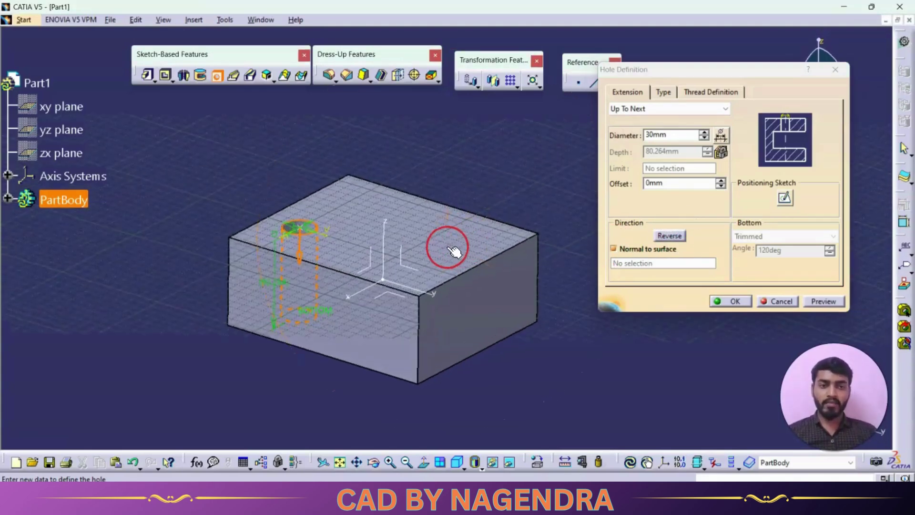
middle_click_drag(417, 158, 433, 208)
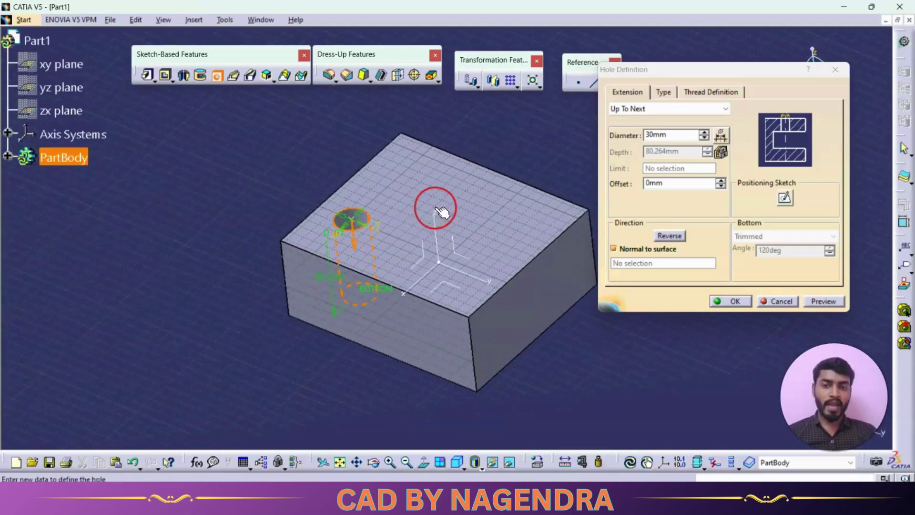
left_click_drag(362, 218, 418, 191)
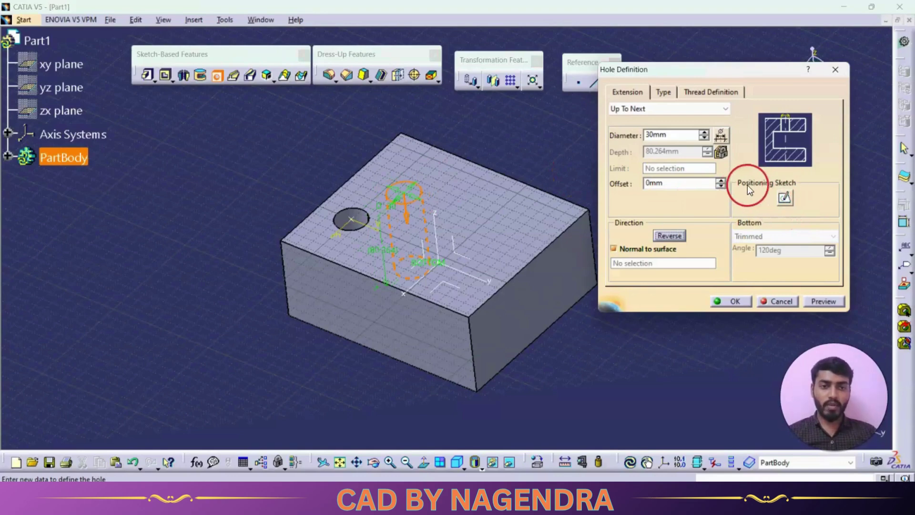
left_click(783, 199)
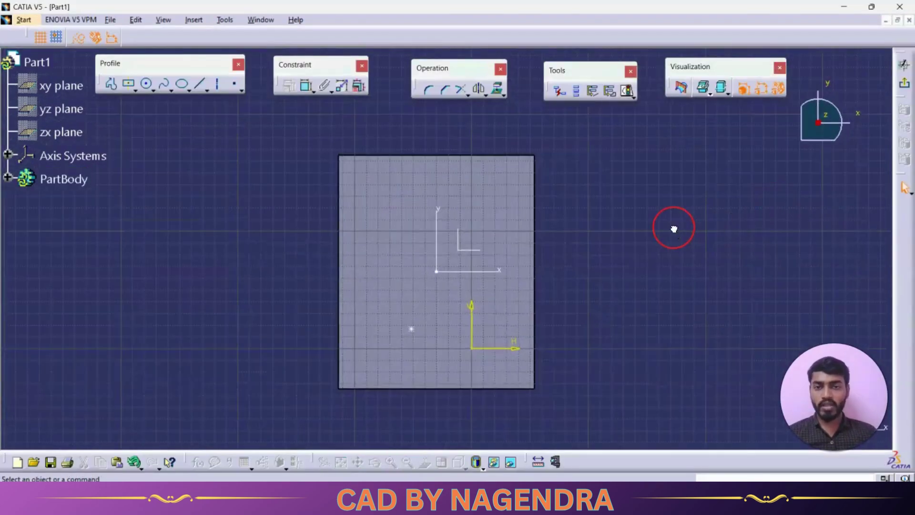
left_click(501, 338)
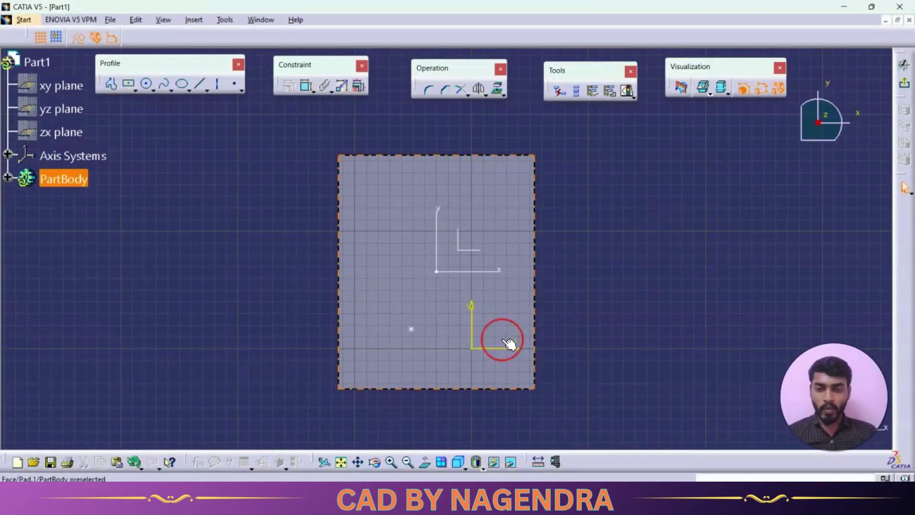
mouse_move(426, 331)
left_mouse_down()
mouse_move(445, 288)
mouse_move(437, 319)
mouse_move(435, 306)
left_mouse_up()
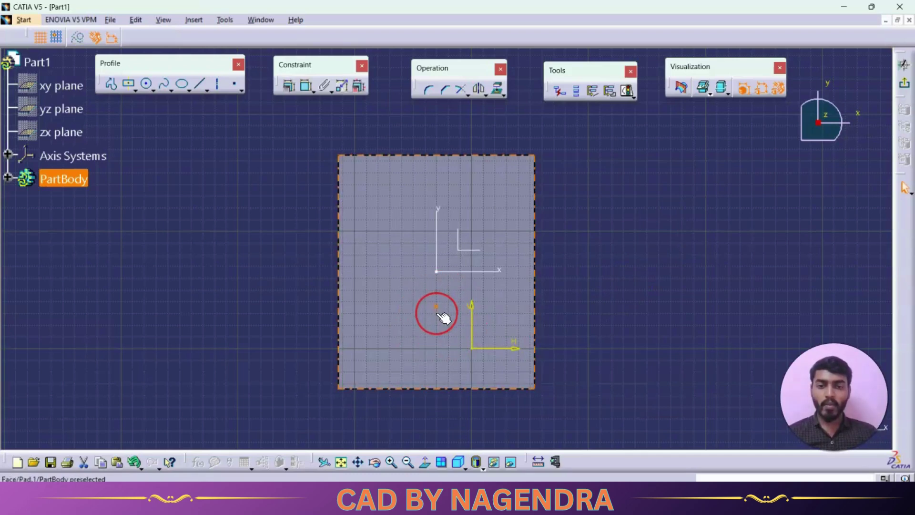
left_click(581, 319)
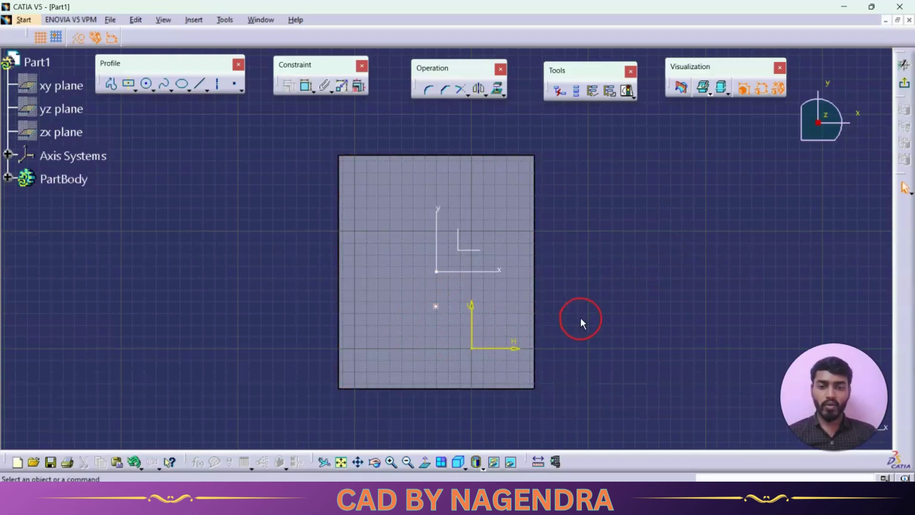
- Dimension the hole's center point from the top face's right edge and from its lower edge in the sketch
left_click(307, 88)
middle_click_drag(653, 327, 645, 287)
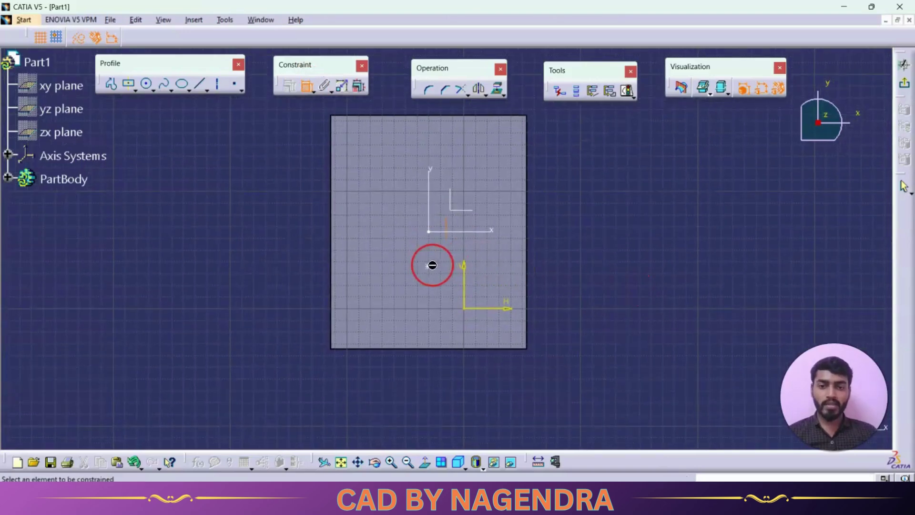
left_click(432, 264)
left_click(527, 273)
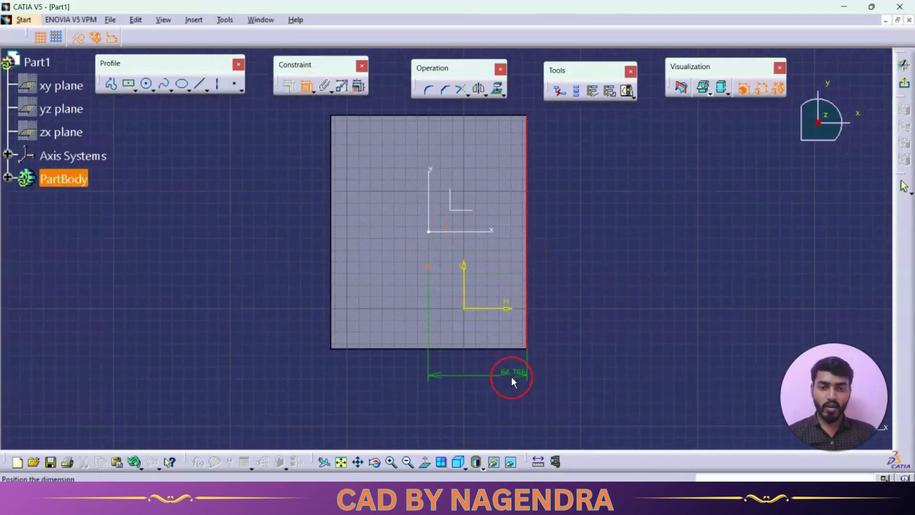
left_click(509, 393)
left_click(432, 265)
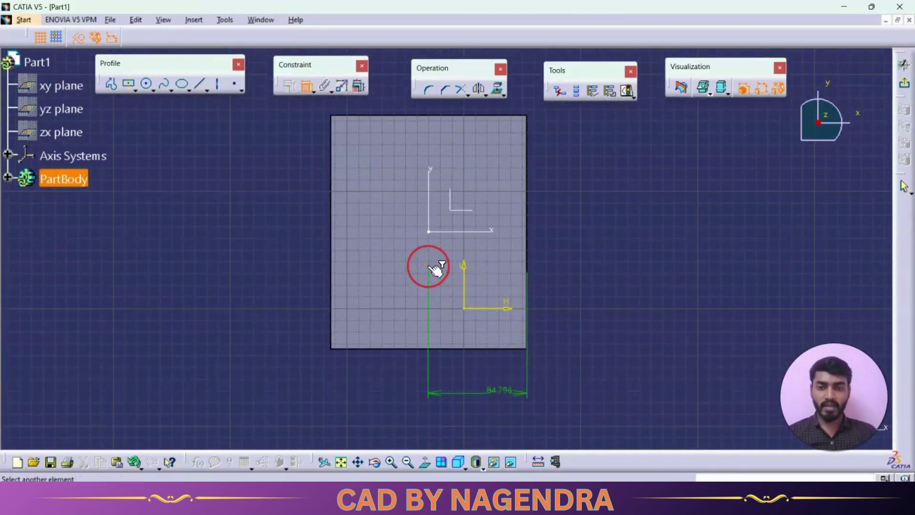
left_click(470, 348)
left_click(589, 324)
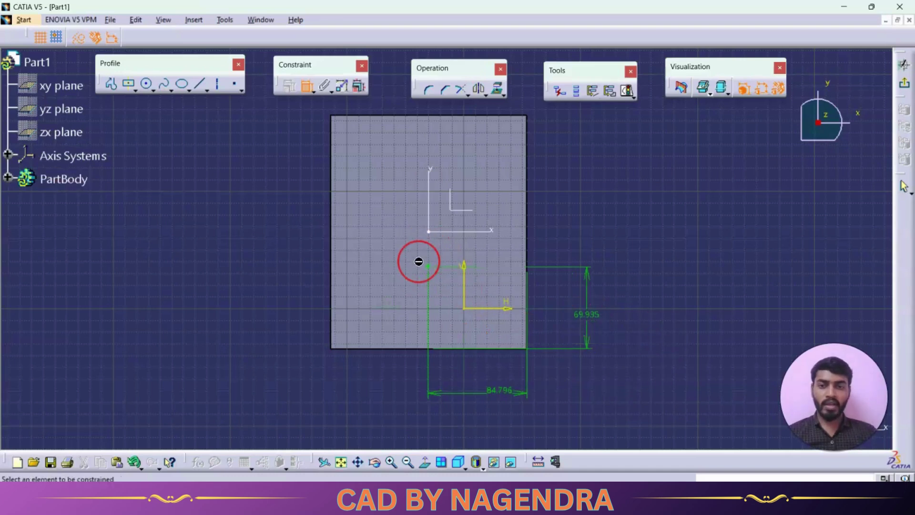
- Check the positioning sketch's solving status and exit the sketch back to the hole definition
left_click(627, 90)
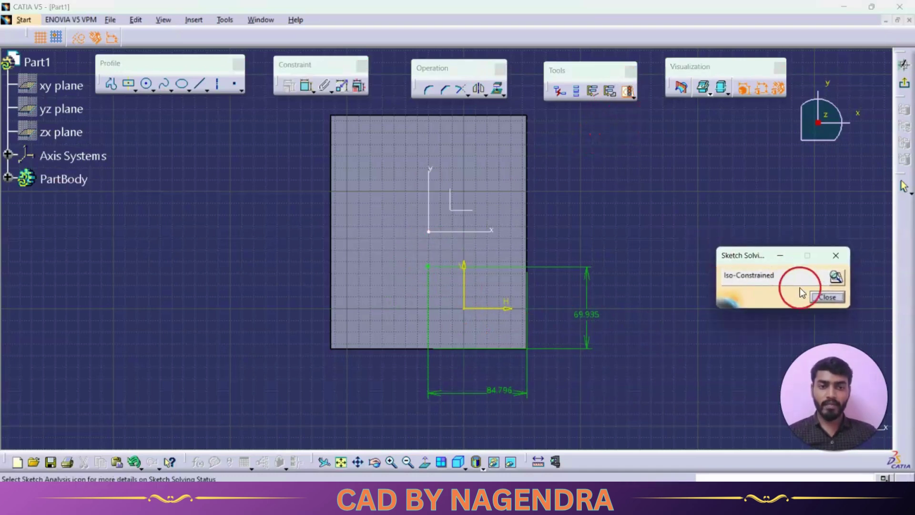
left_click(824, 295)
left_click(903, 90)
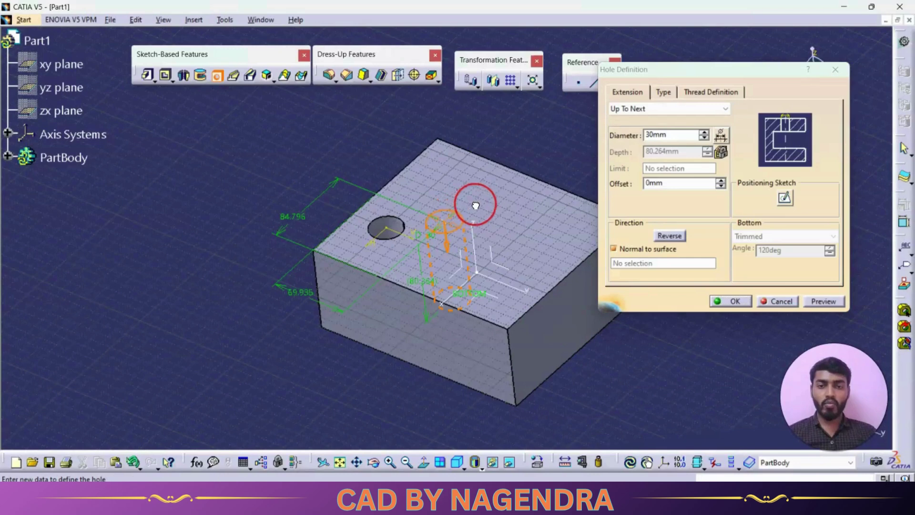
- Preview the hole at its constrained position and inspect it from above
left_click(476, 214)
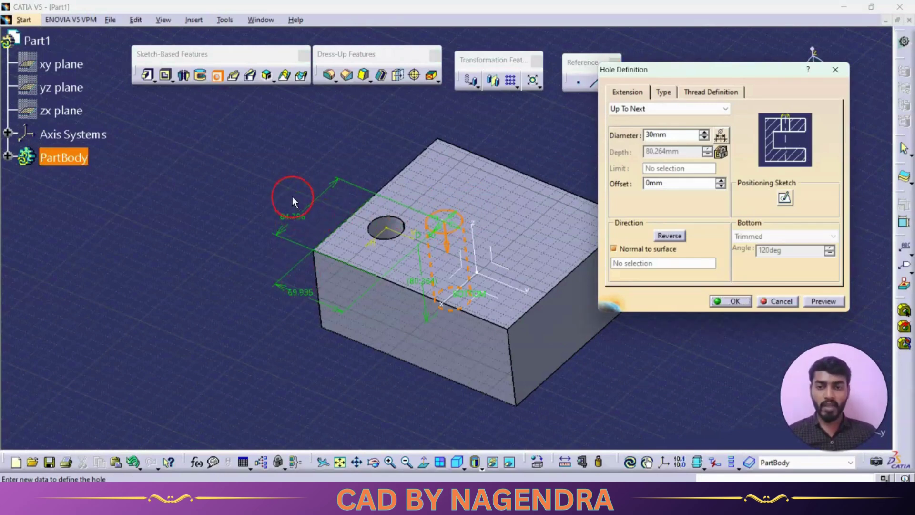
left_click(825, 300)
middle_click_drag(619, 336, 486, 267)
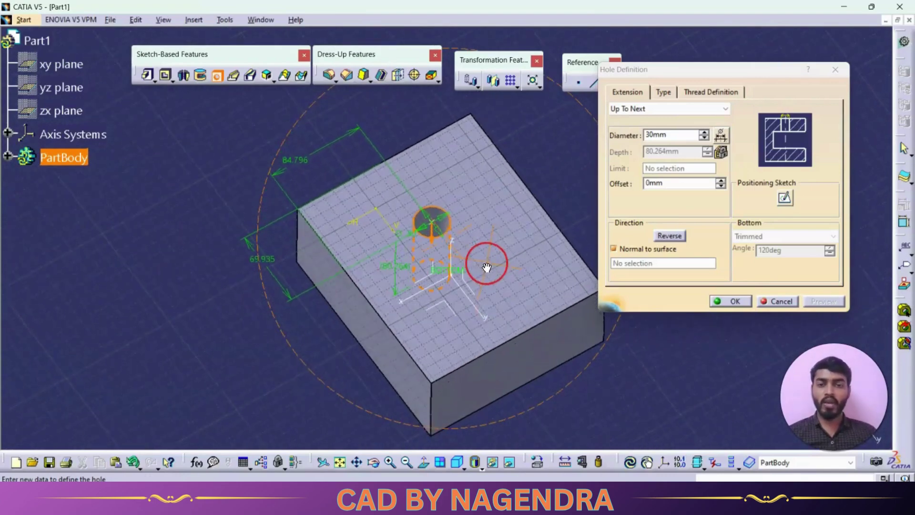
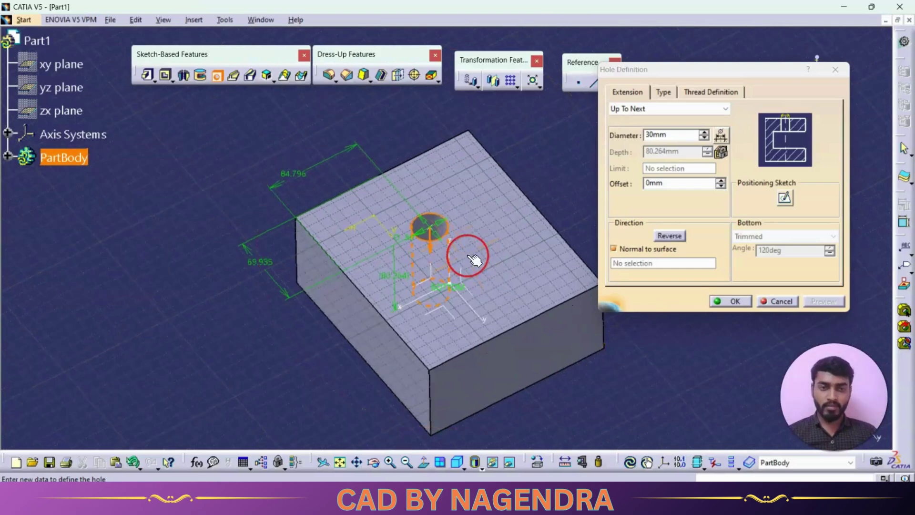
- Make the hole Blind with a depth of 50 mm, then preview it and inspect its profile from the side
left_click(671, 109)
left_click(651, 120)
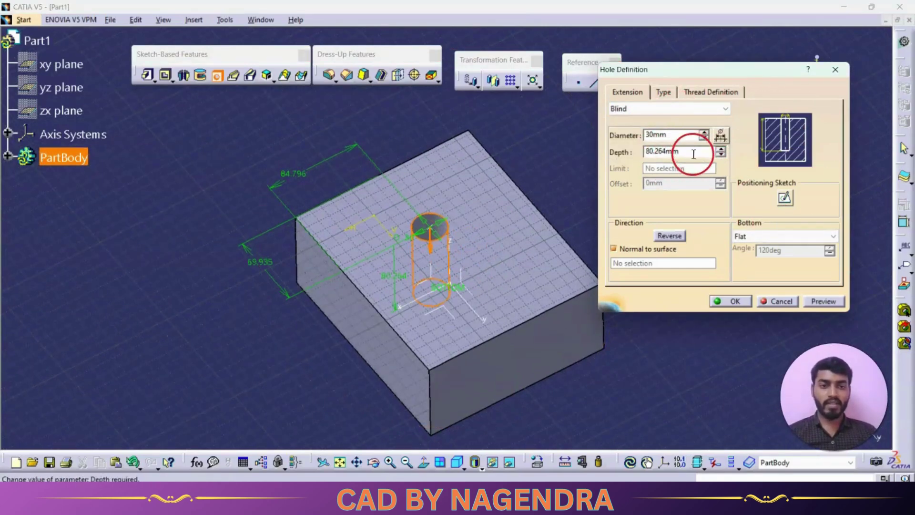
type("50")
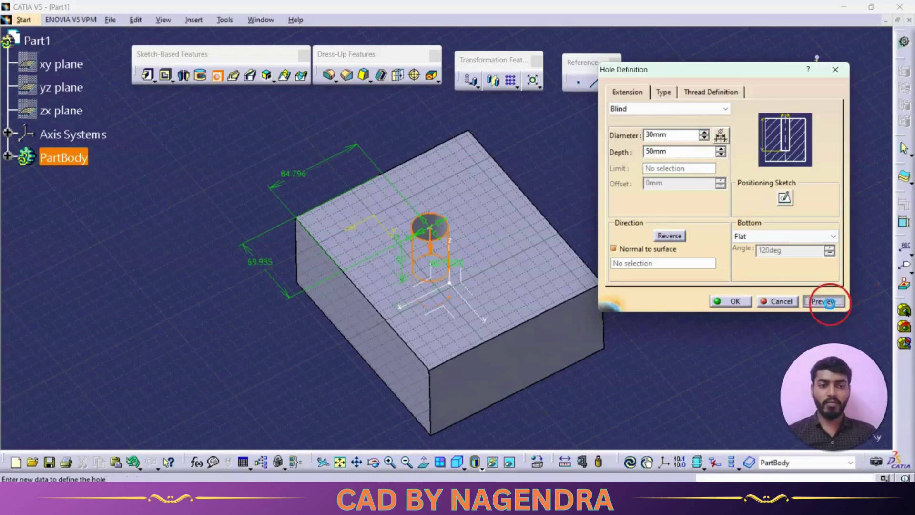
left_click(830, 302)
middle_click_drag(516, 327, 502, 255)
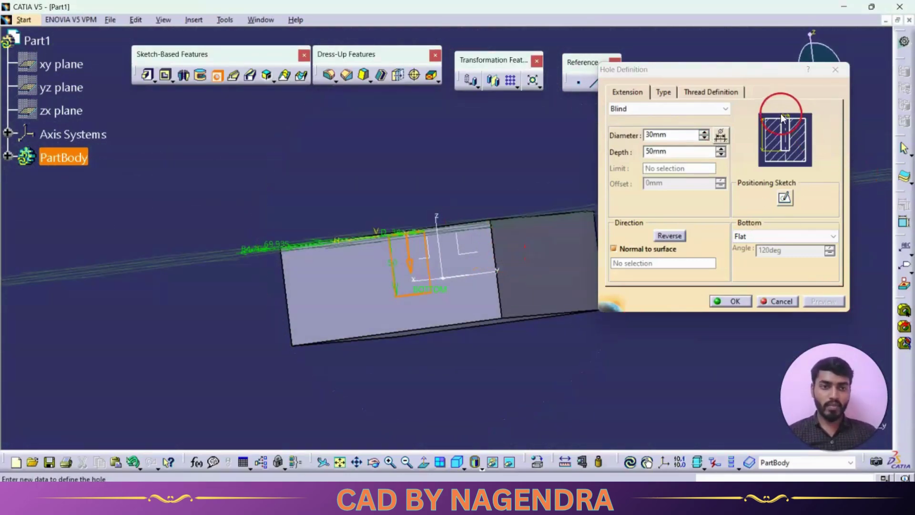
- Give the blind hole a V-Bottom with a 120-degree angle and create it in the top face
left_click(766, 236)
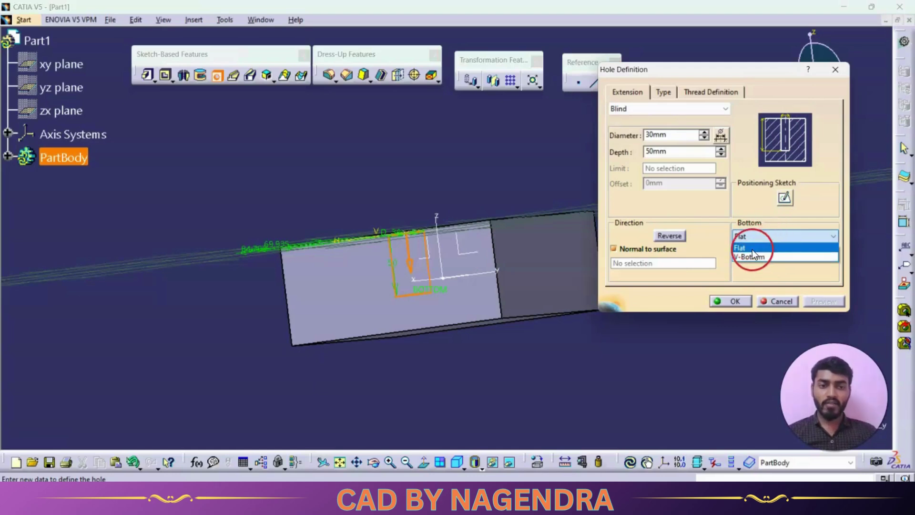
left_click(752, 249)
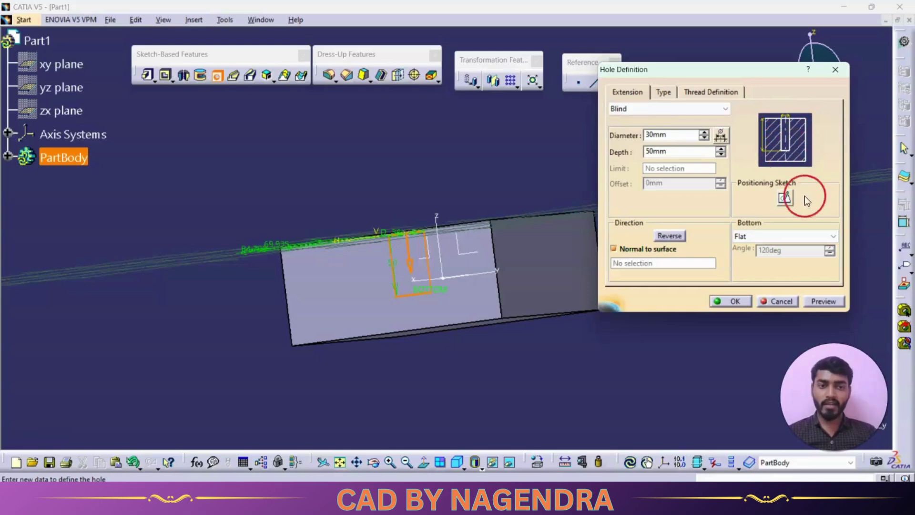
left_click(773, 238)
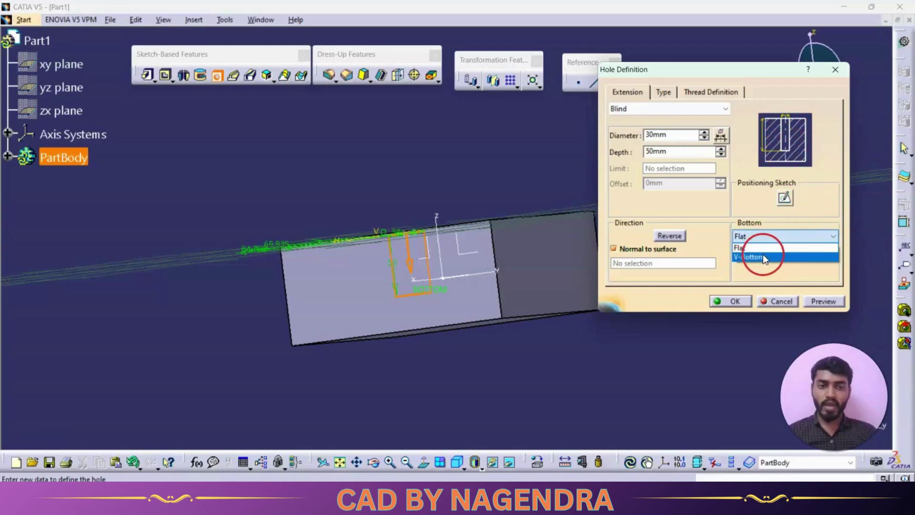
left_click(761, 258)
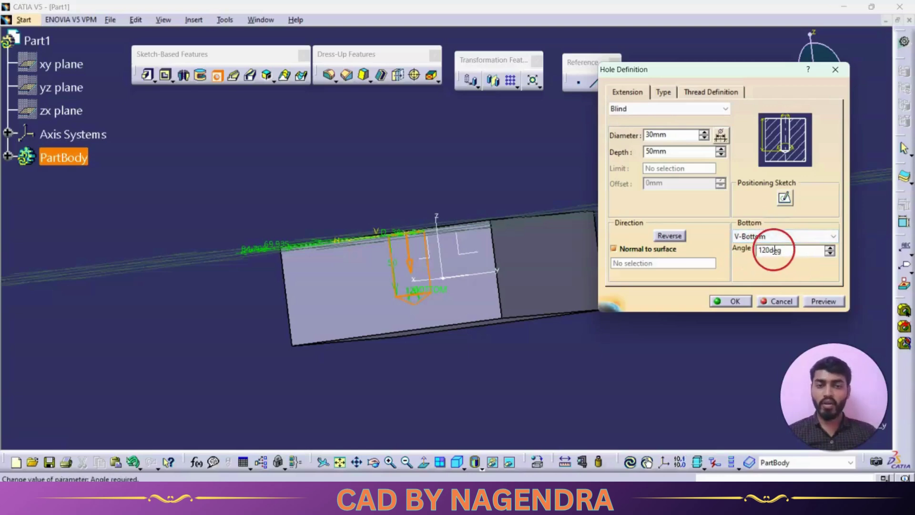
left_click(825, 302)
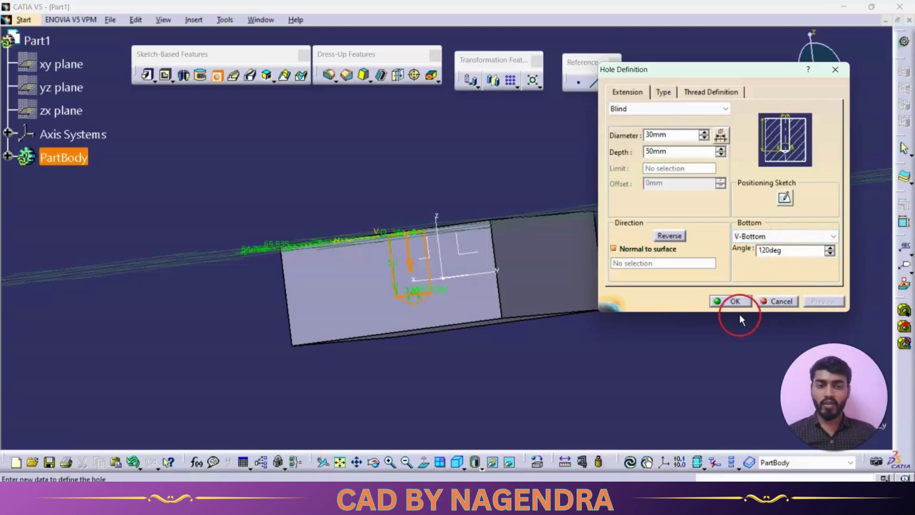
left_click(723, 302)
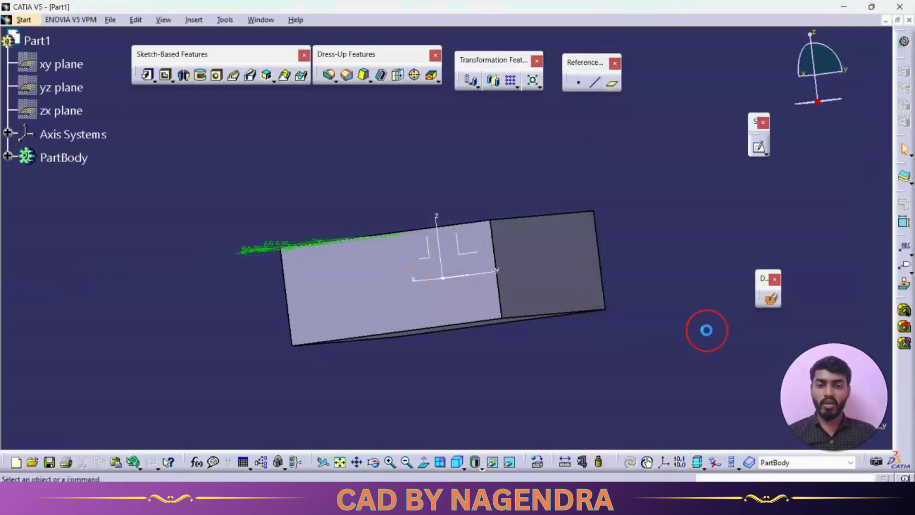
middle_click_drag(511, 205, 534, 239)
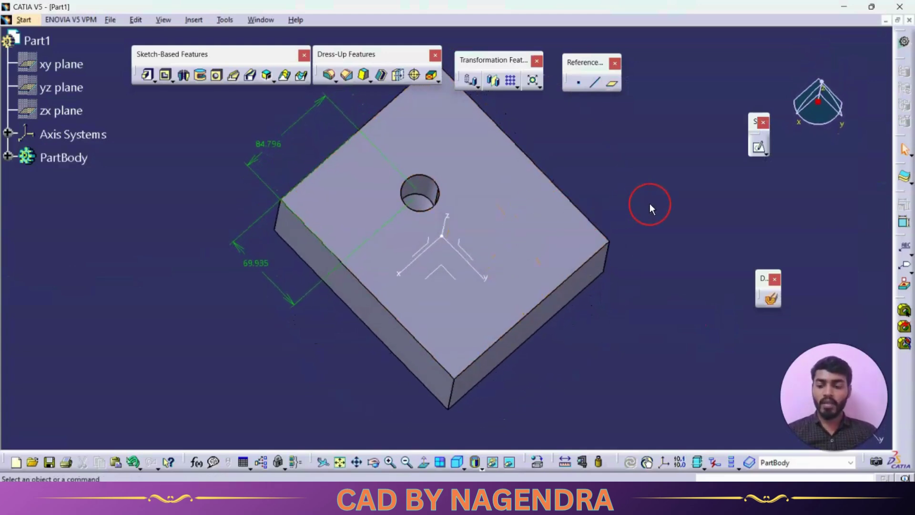
- Undo the hole created in the block's top face
key("ctrl+z")
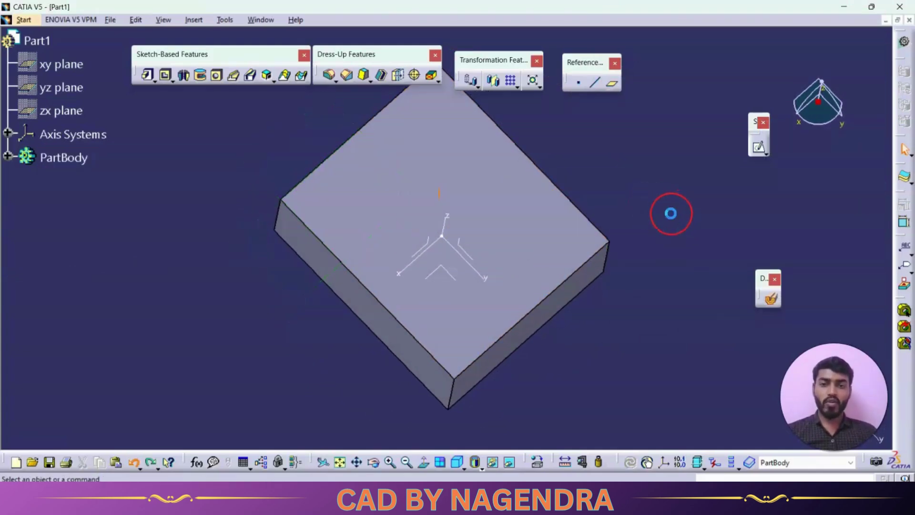
middle_click_drag(662, 245, 608, 179)
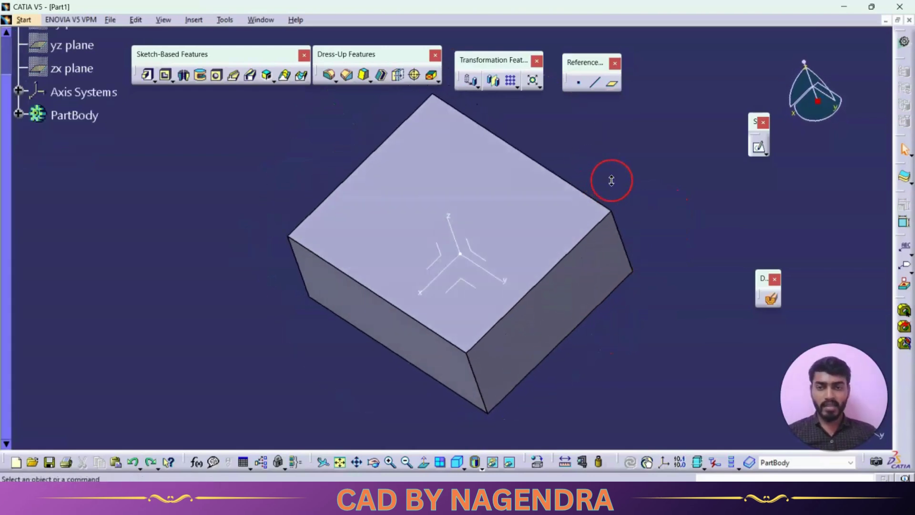
- Place a new blind hole on the block's left front side face with a 25 mm diameter and 80 mm depth
left_click(216, 75)
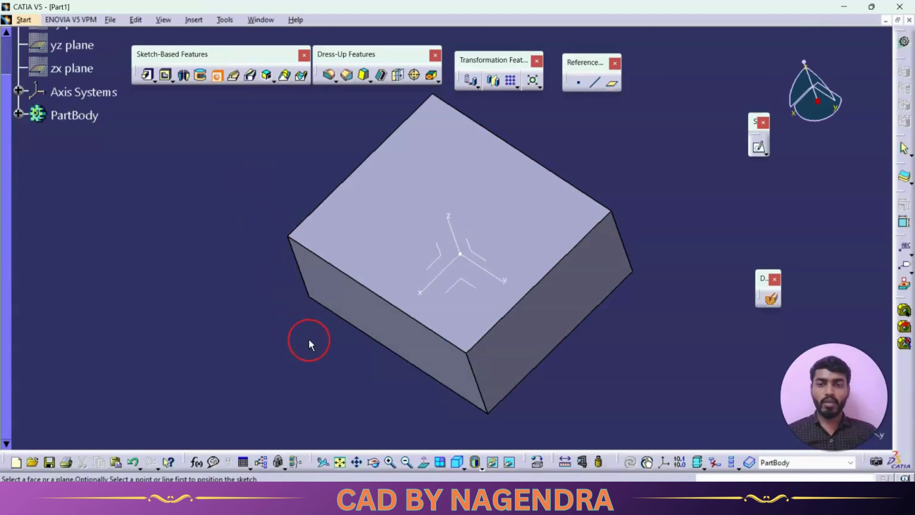
middle_click_drag(309, 339, 320, 281)
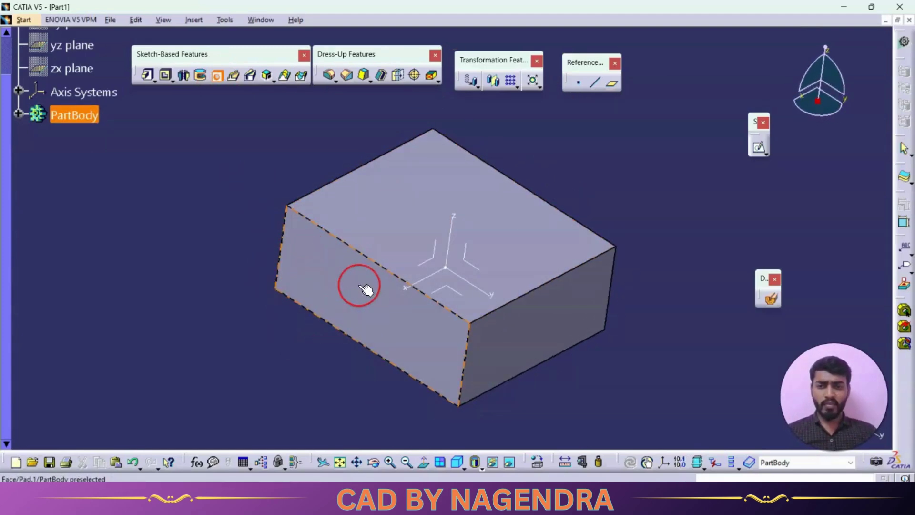
left_click(327, 276)
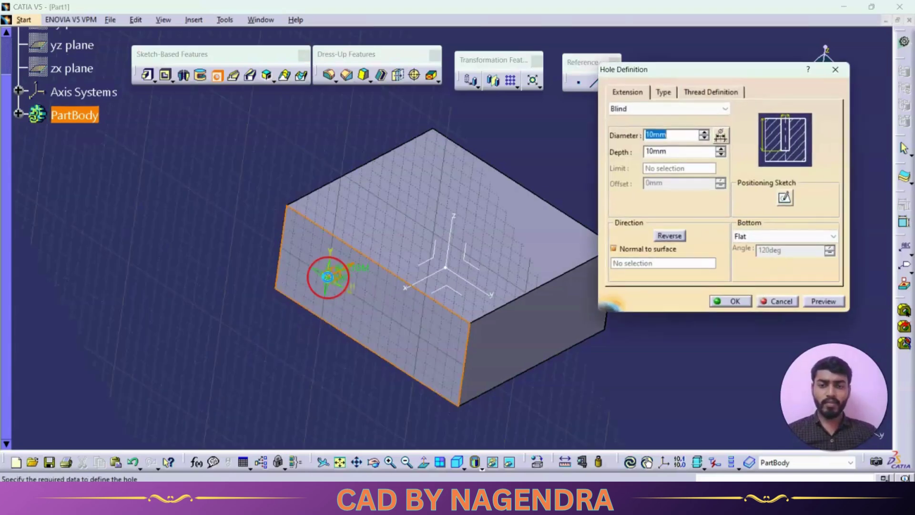
left_click(663, 136)
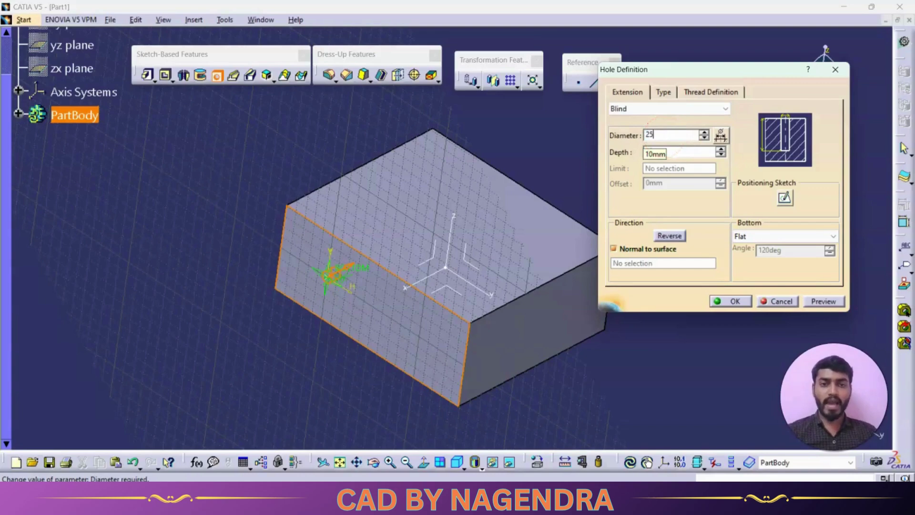
left_click(681, 151)
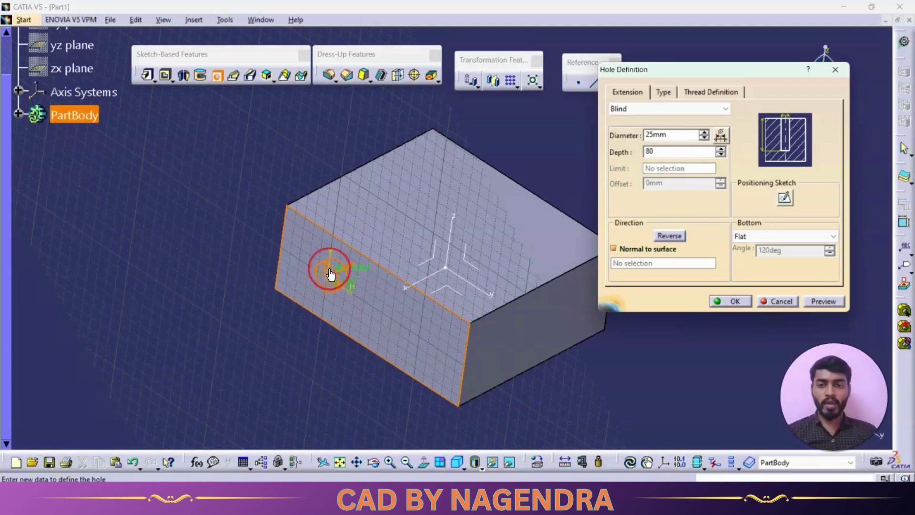
- Dimension the hole's center from the side face's left and upper edges in the positioning sketch, then return to the hole definition
left_click(785, 199)
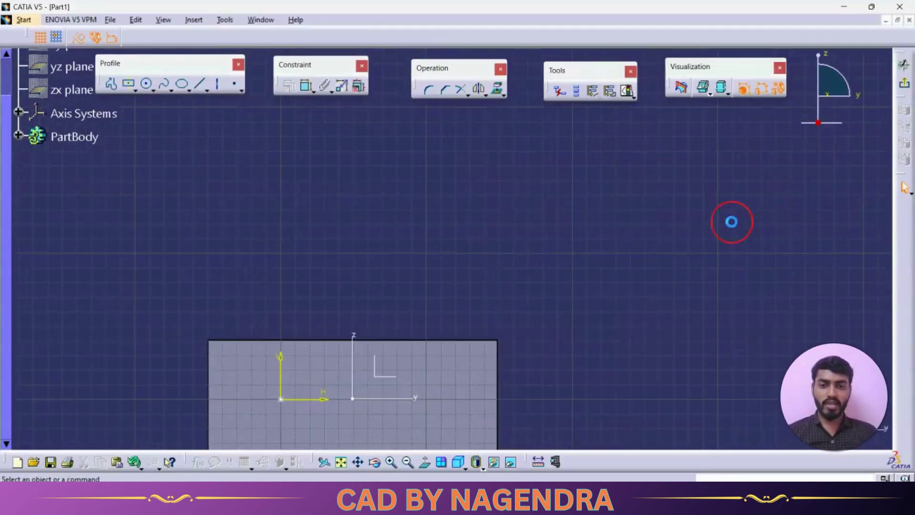
left_click(306, 87)
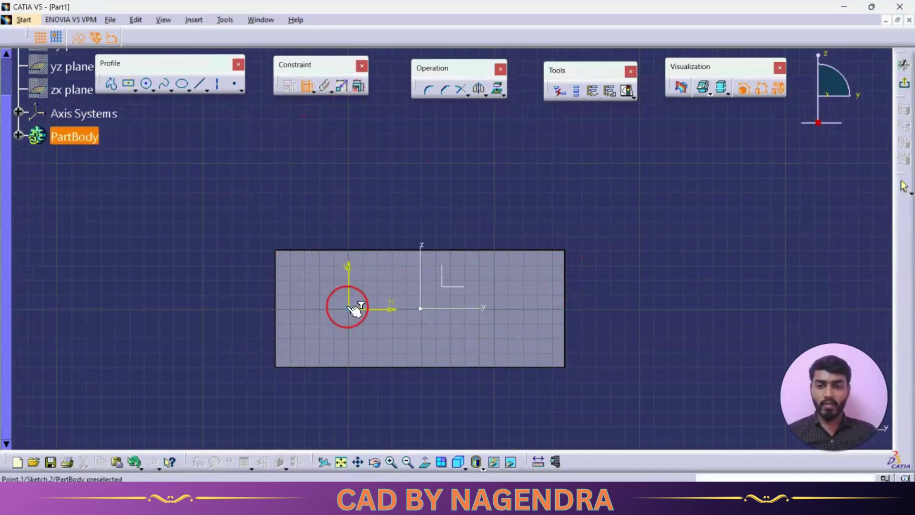
left_click(283, 314)
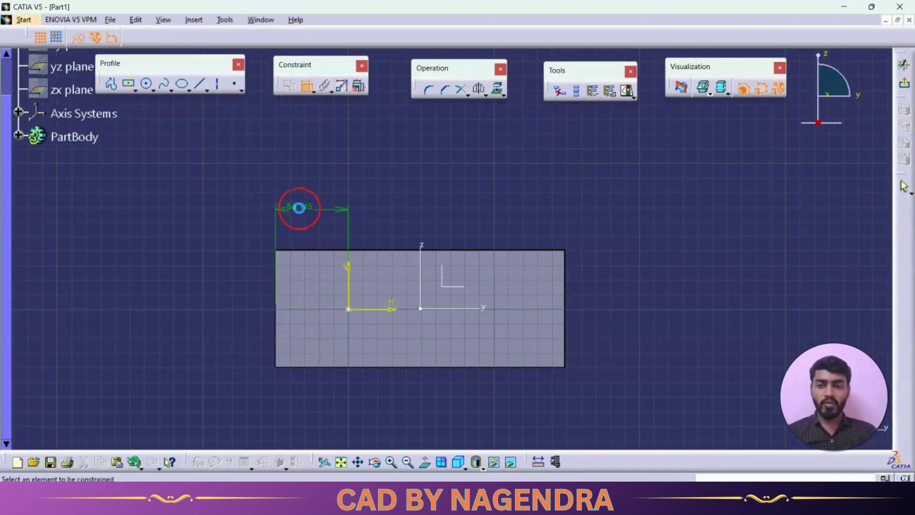
left_click(348, 308)
left_click(228, 279)
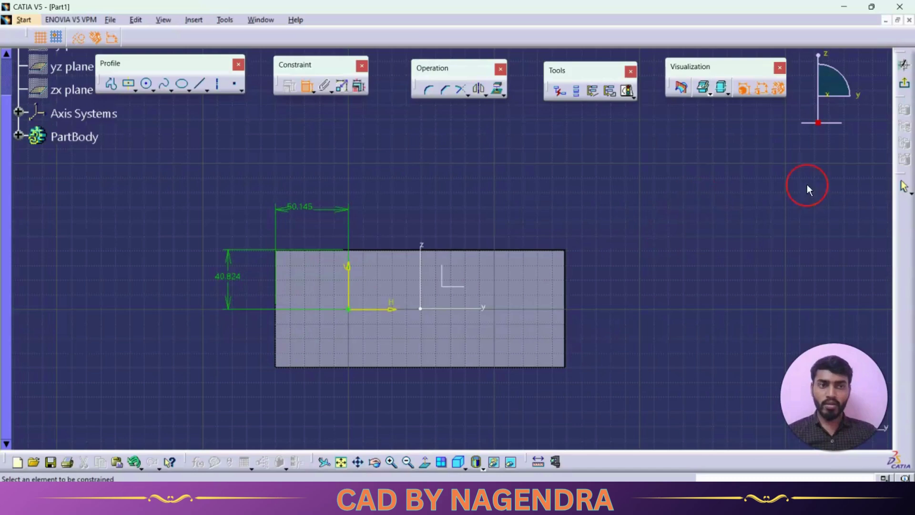
left_click(904, 87)
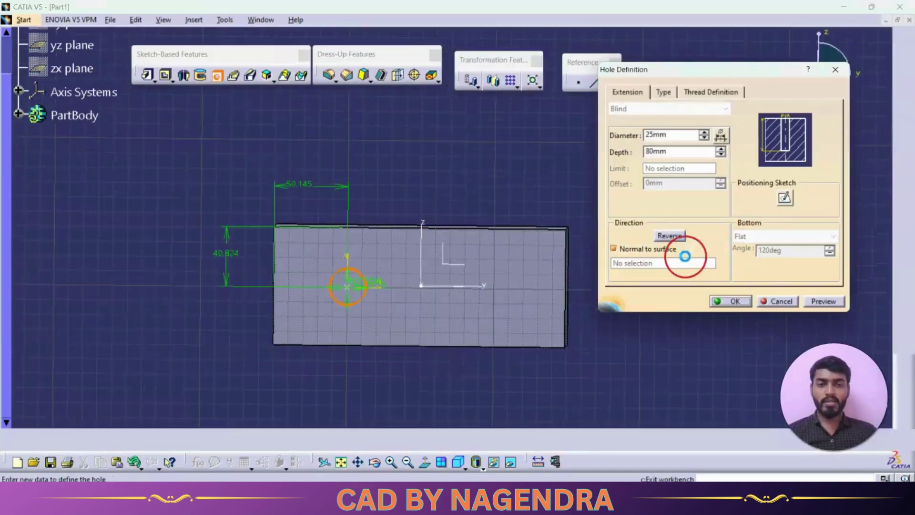
- Give the side-face hole a V-Bottom and create it
left_click(764, 238)
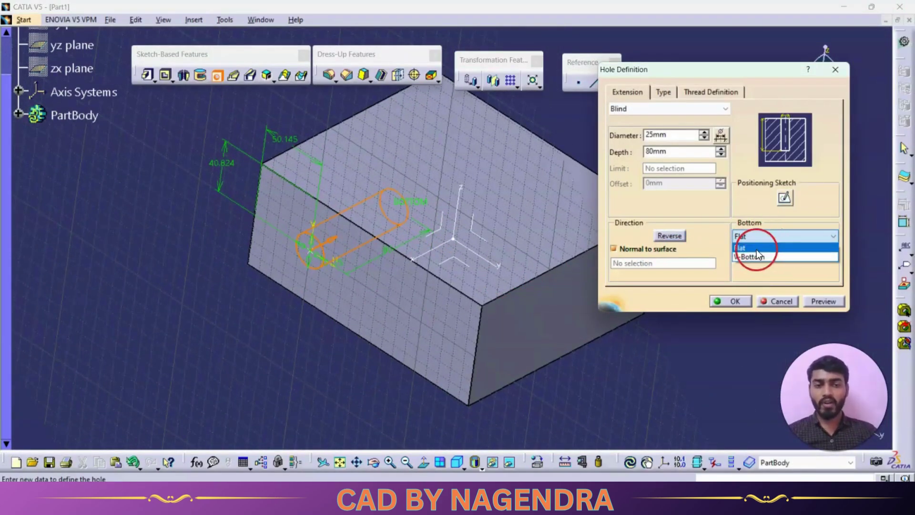
left_click(757, 257)
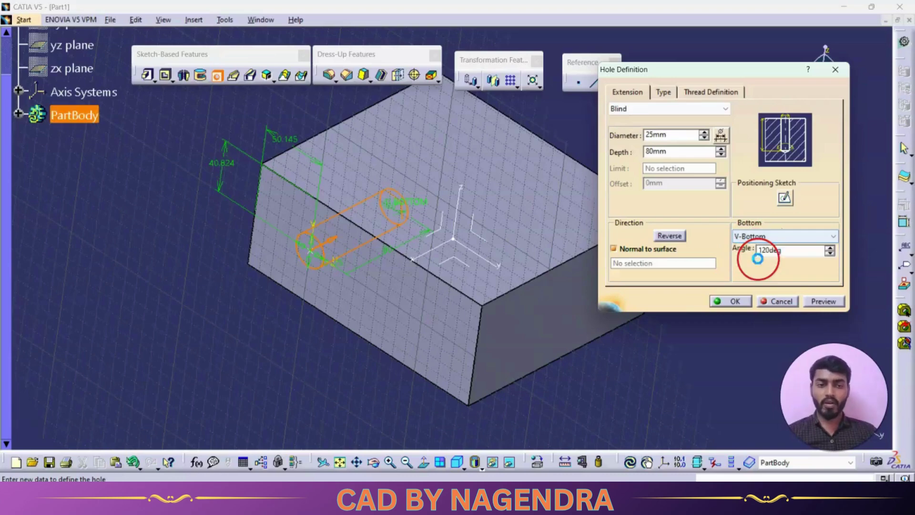
left_click(726, 301)
middle_click_drag(527, 330, 405, 294)
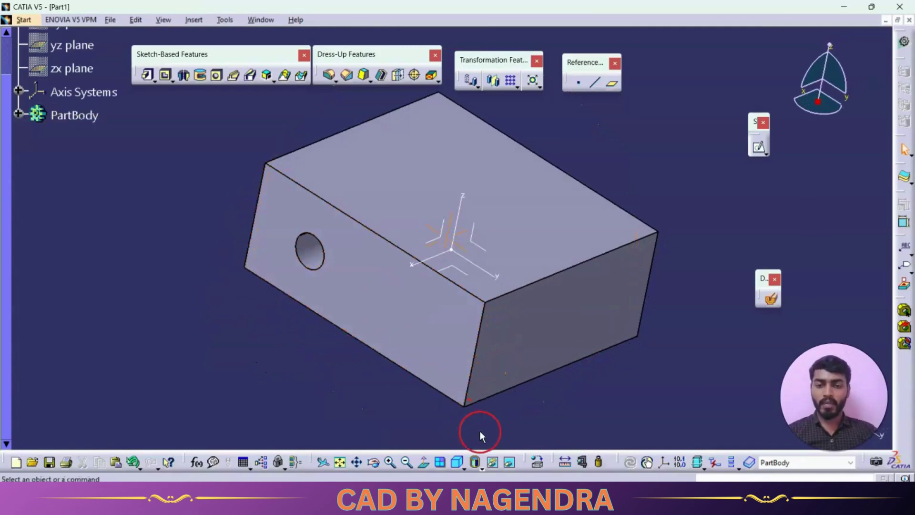
- Show the block in isometric view and start another hole near the middle of its top face
left_click(458, 461)
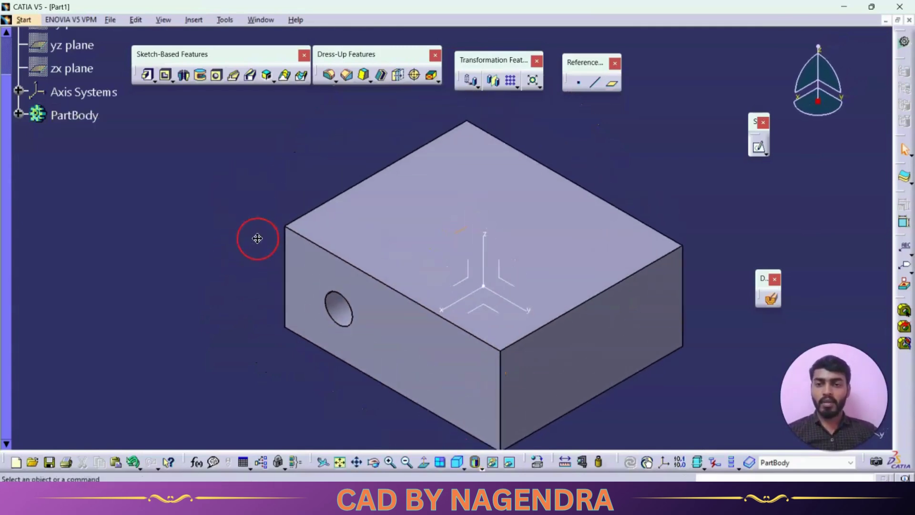
left_click(219, 75)
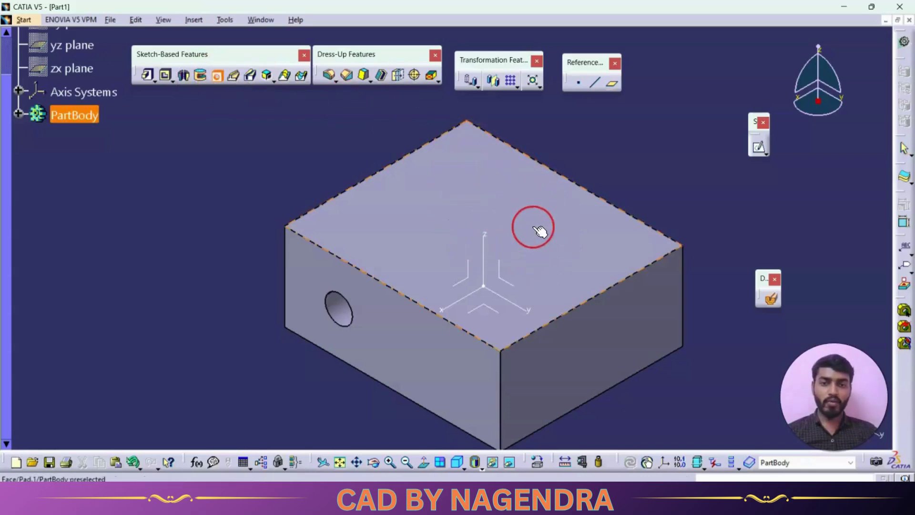
left_click(520, 223)
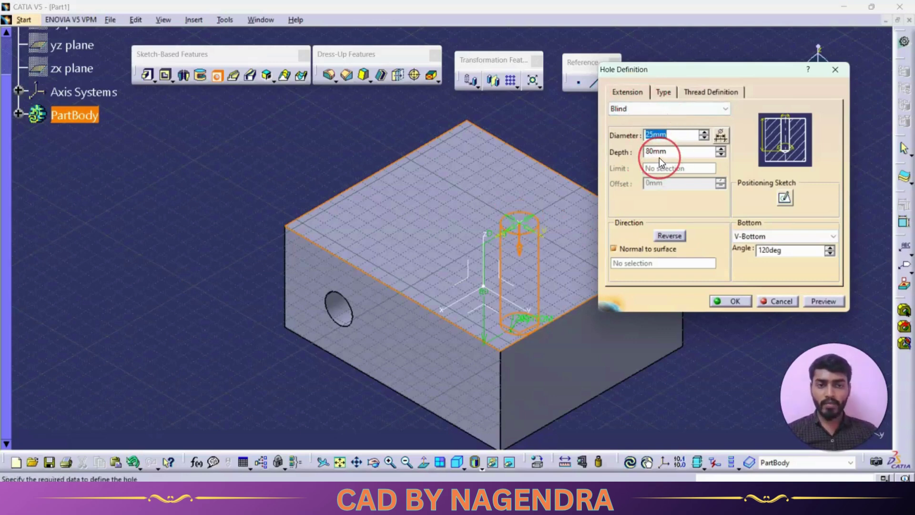
- Set the new hole's type to Tapered and reduce its taper angle to 40 degrees
left_click(664, 92)
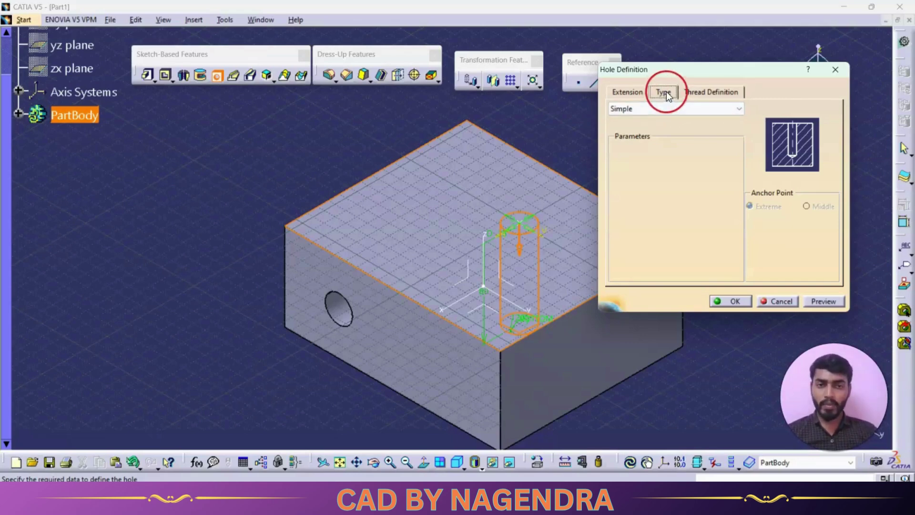
left_click(656, 111)
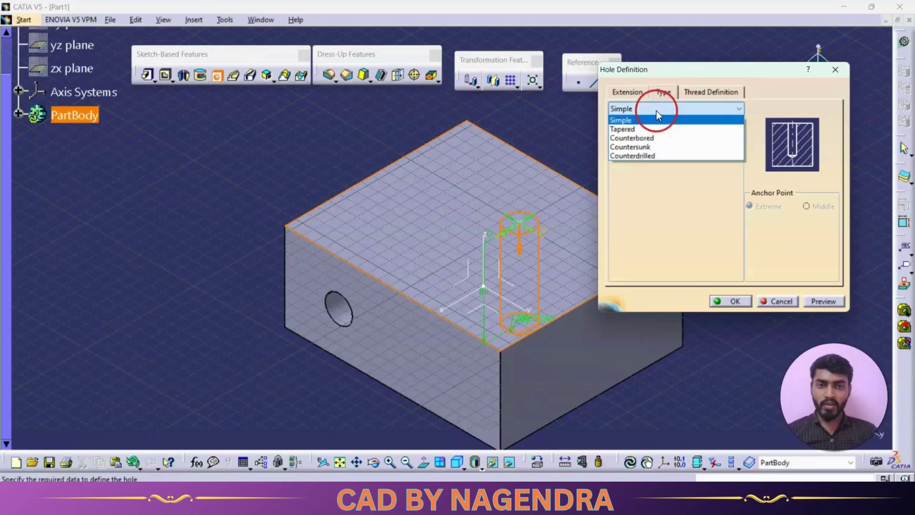
left_click(633, 129)
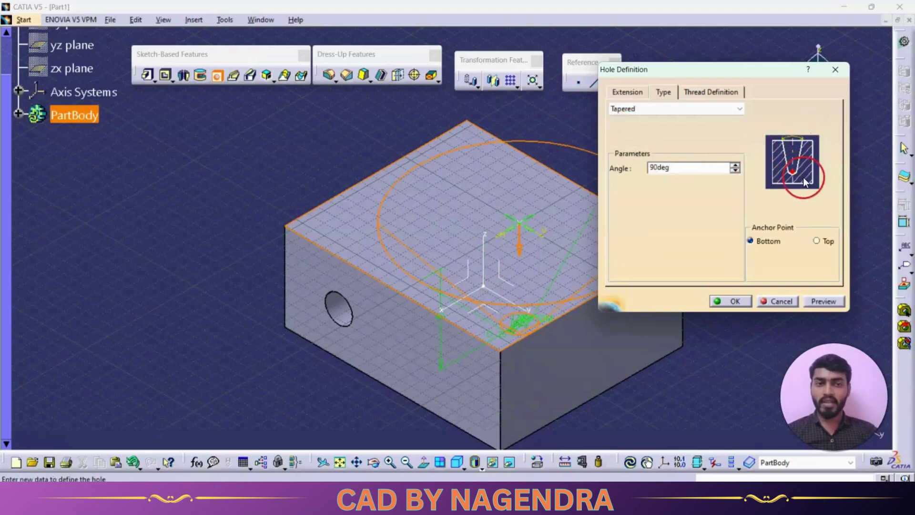
left_click(735, 170)
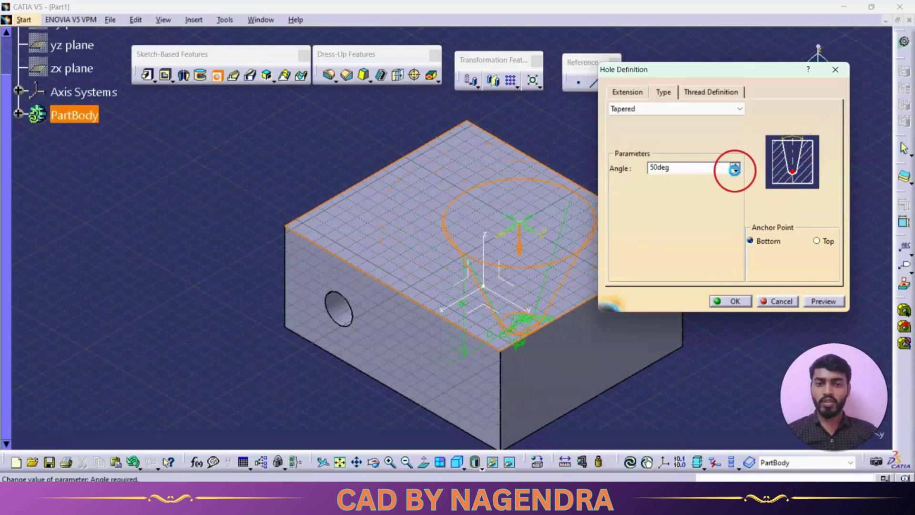
- Change the top-face hole's type to Counterbored
left_click(669, 110)
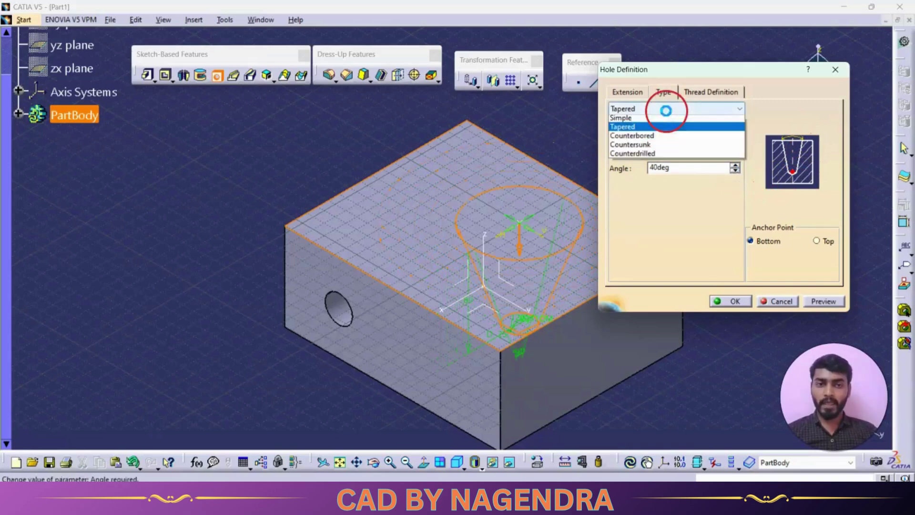
left_click(653, 137)
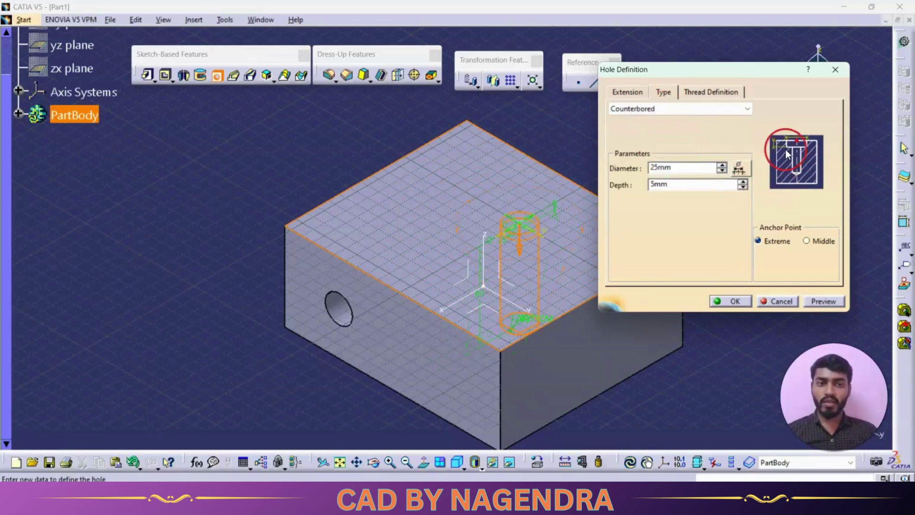
- Set the top-face hole's type back to Tapered, reduce its angle to 10 degrees and create the hole
left_click(712, 109)
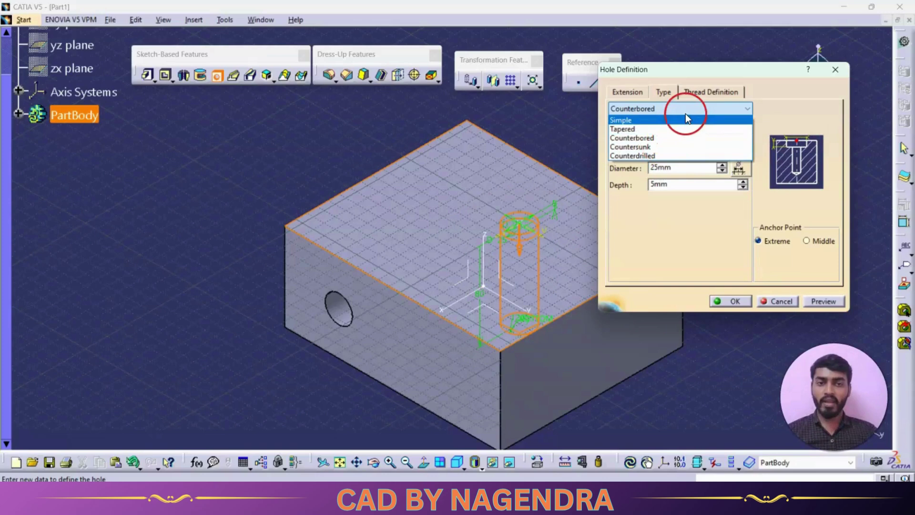
left_click(655, 121)
left_click(656, 108)
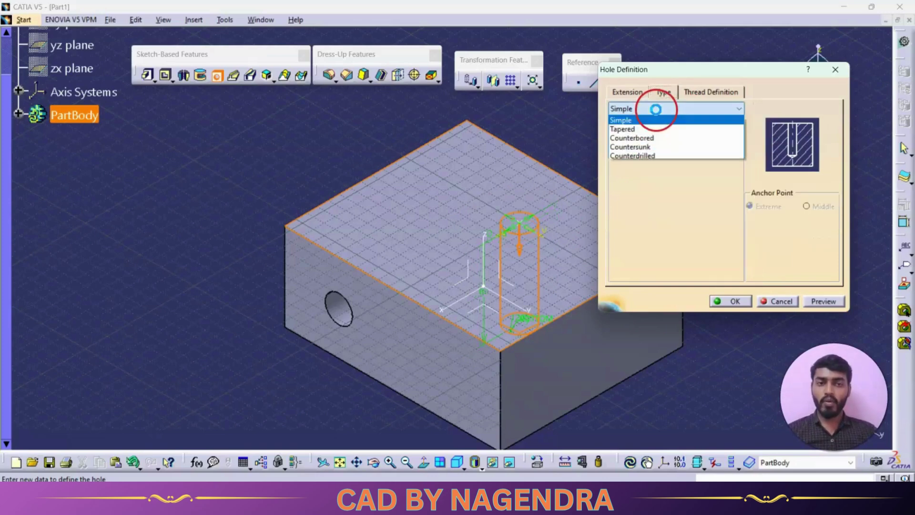
left_click(638, 127)
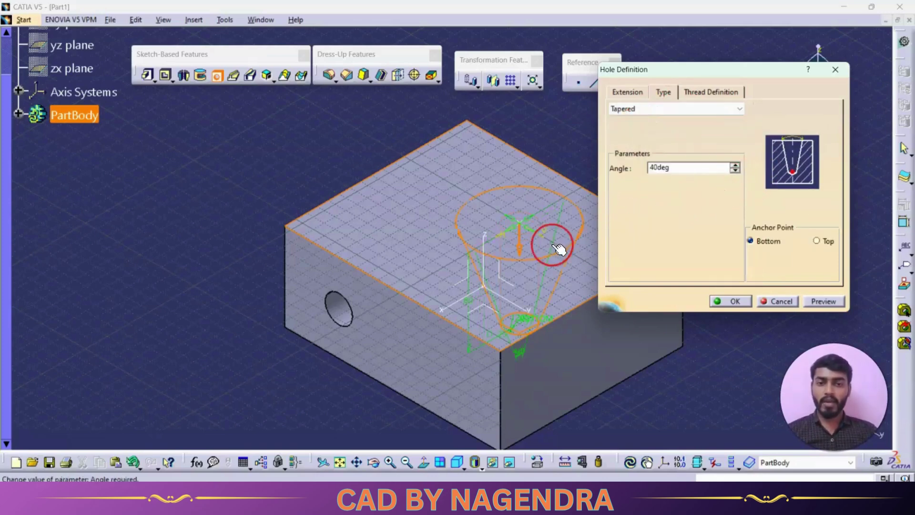
middle_click_drag(551, 241, 459, 217)
left_click(736, 170)
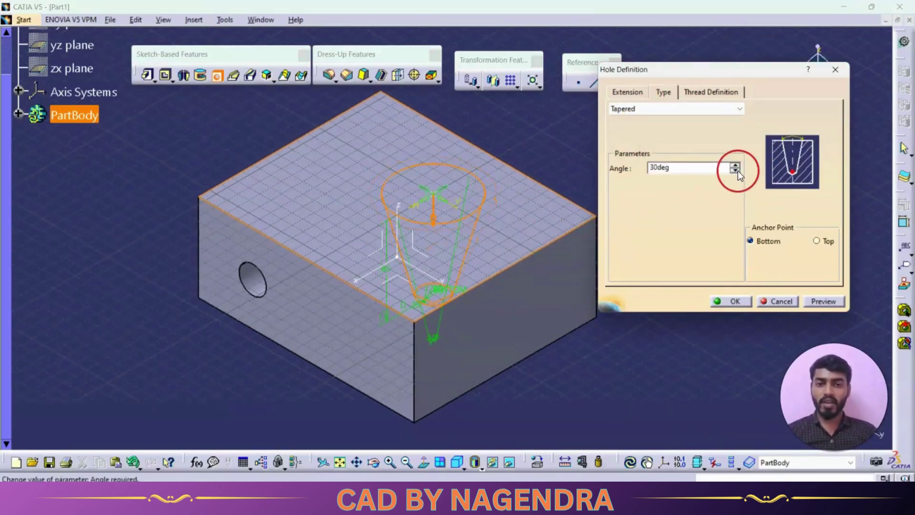
left_click(736, 170)
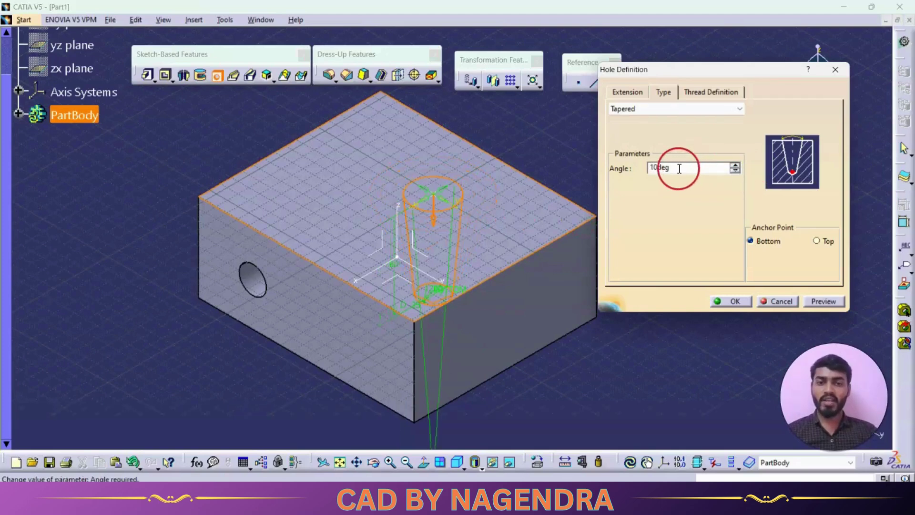
left_click(733, 301)
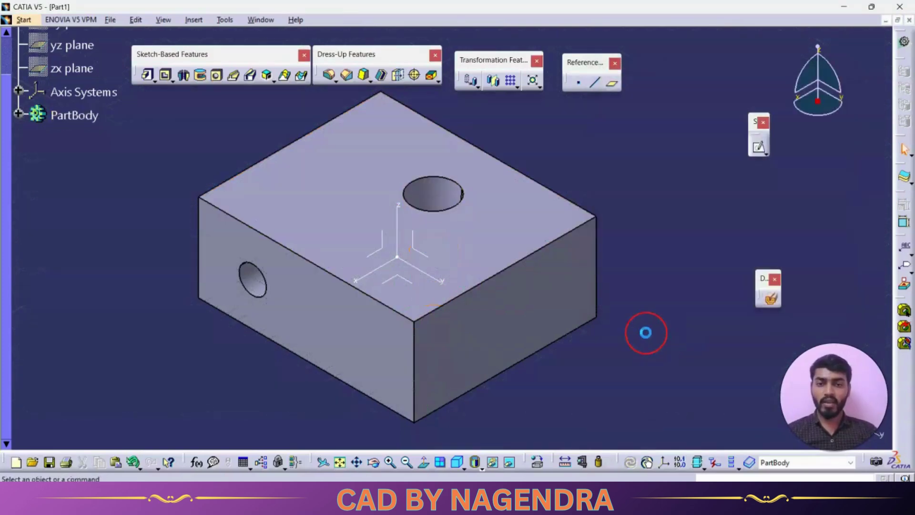
- Start another hole near the back corner of the block's top face and set its type to Counterbored
middle_click_drag(523, 153, 590, 192)
left_click(216, 79)
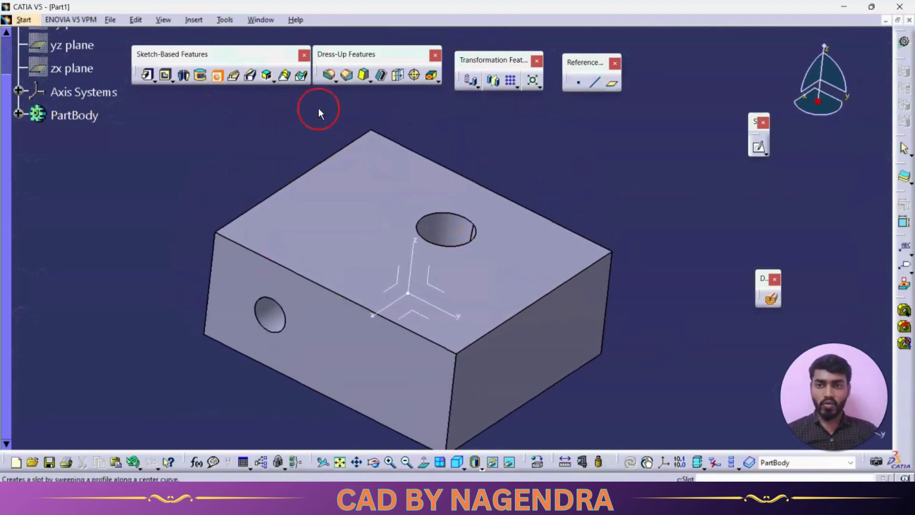
left_click(361, 174)
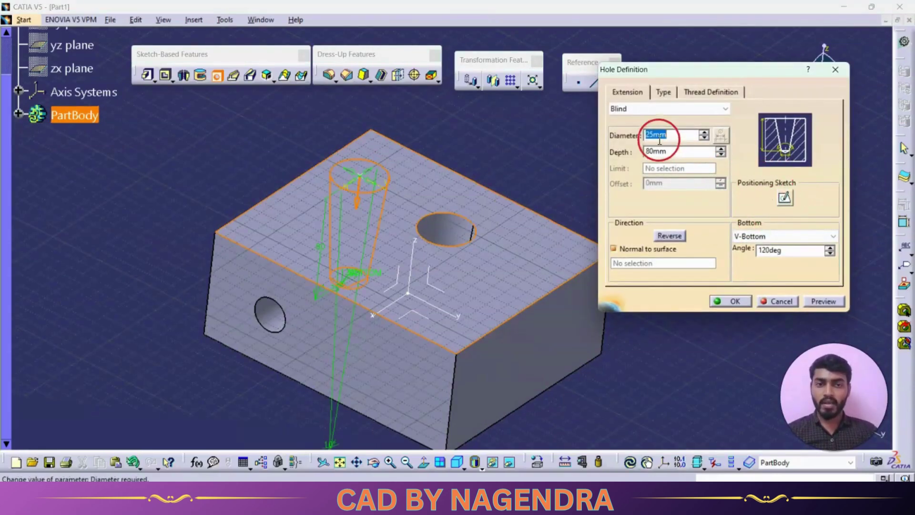
left_click(664, 93)
left_click(664, 108)
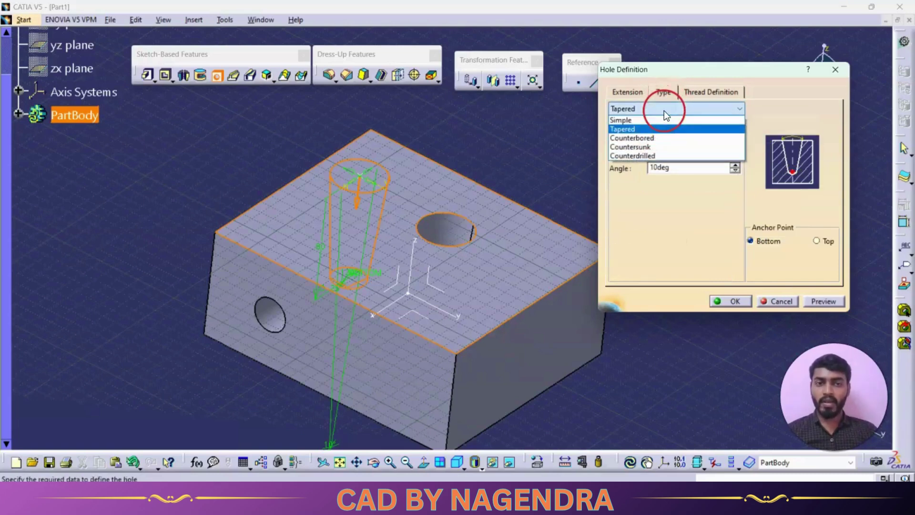
left_click(644, 138)
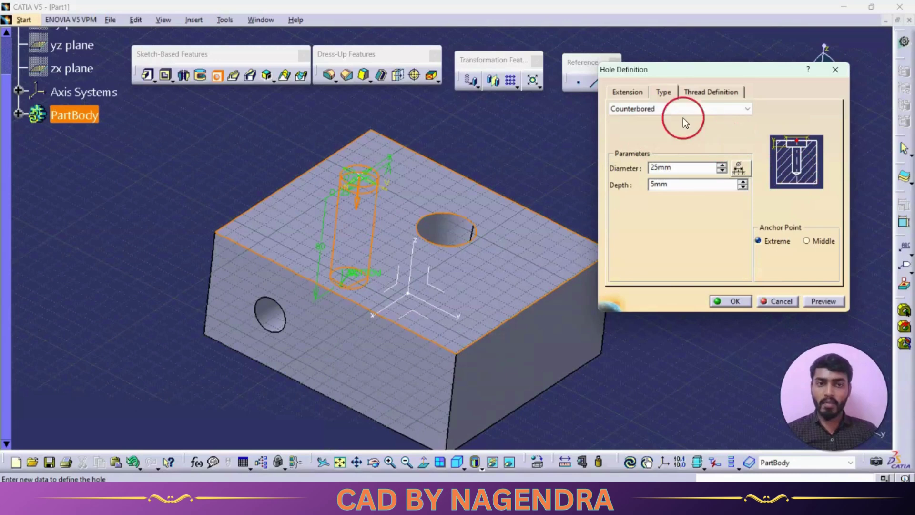
- Set the counterbore's diameter to 40 mm and depth to 10 mm, and preview the hole
left_click(621, 95)
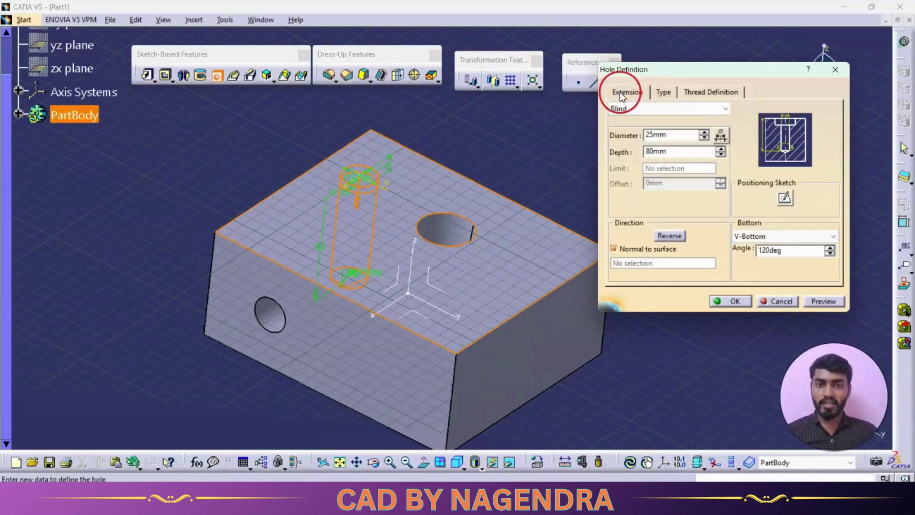
left_click(663, 94)
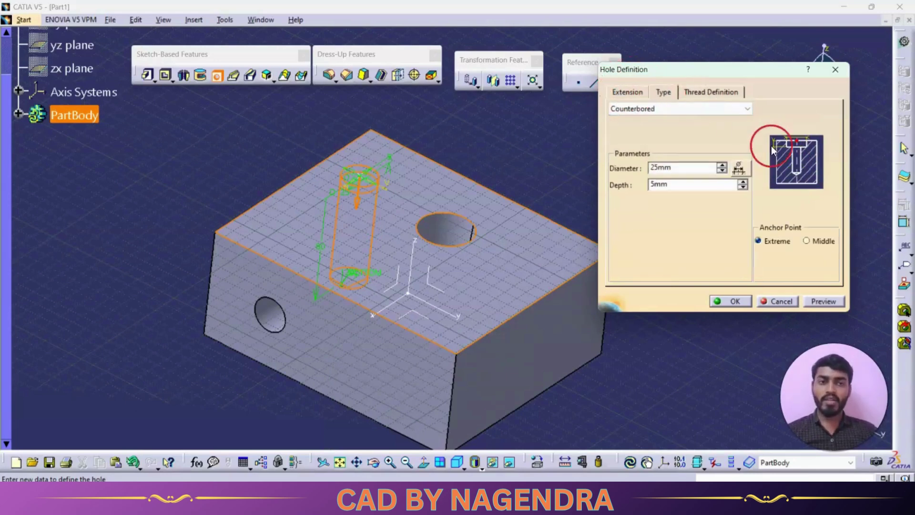
double_click(672, 168)
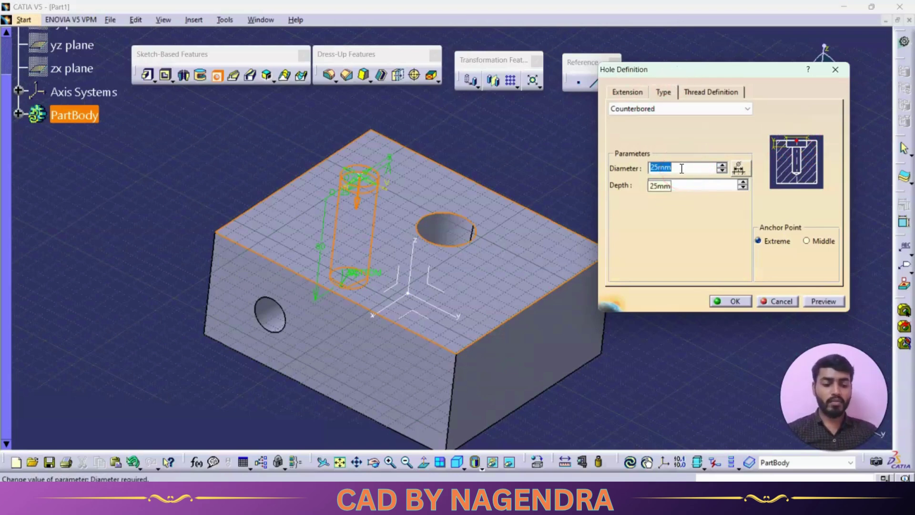
left_click(683, 185)
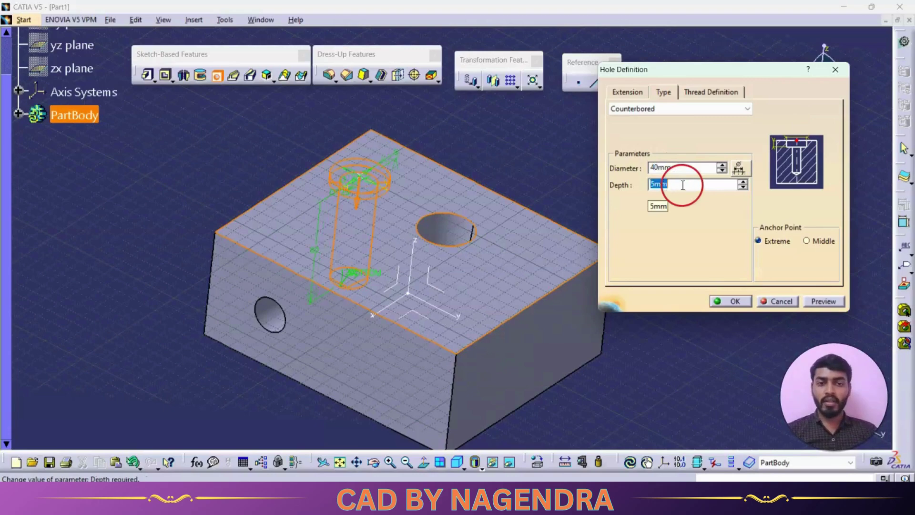
left_click(799, 142)
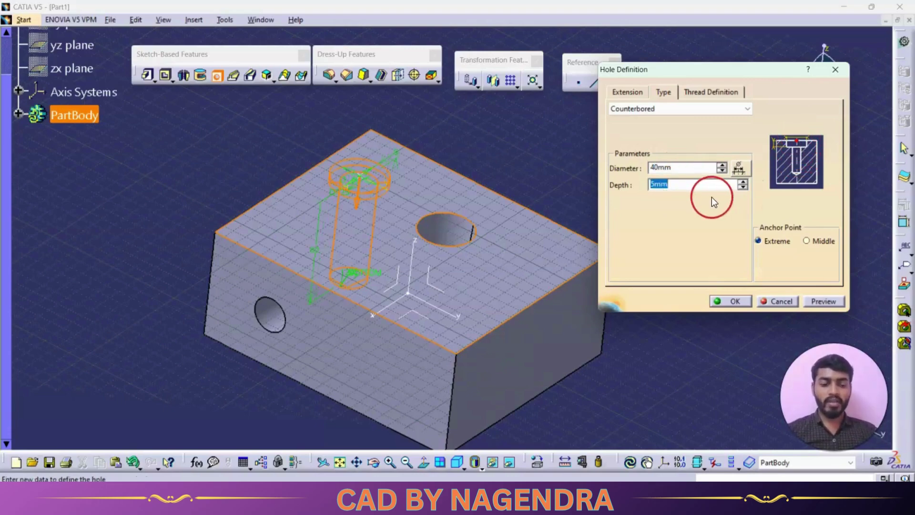
type("10")
left_click(823, 302)
middle_click_drag(541, 261, 490, 249)
left_click(724, 177)
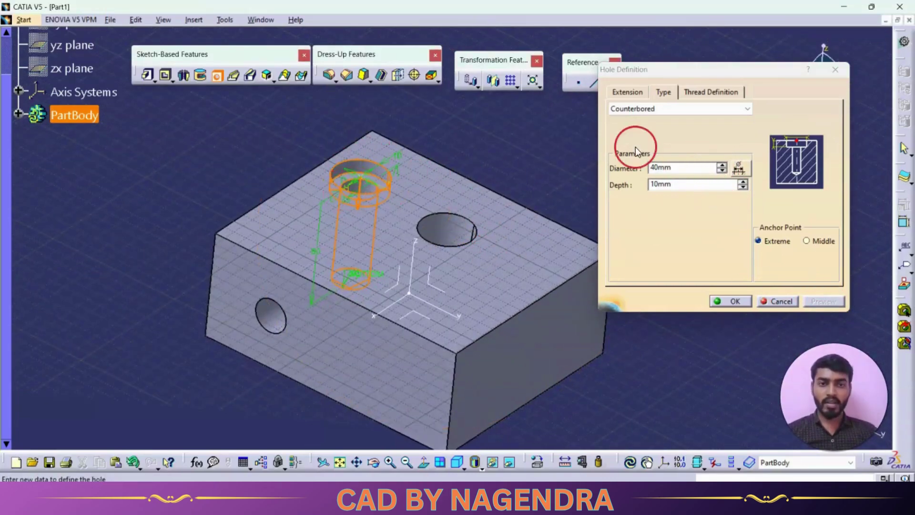
- Review the hole's extension depth against its counterbore depth and create the counterbored hole
left_click(624, 92)
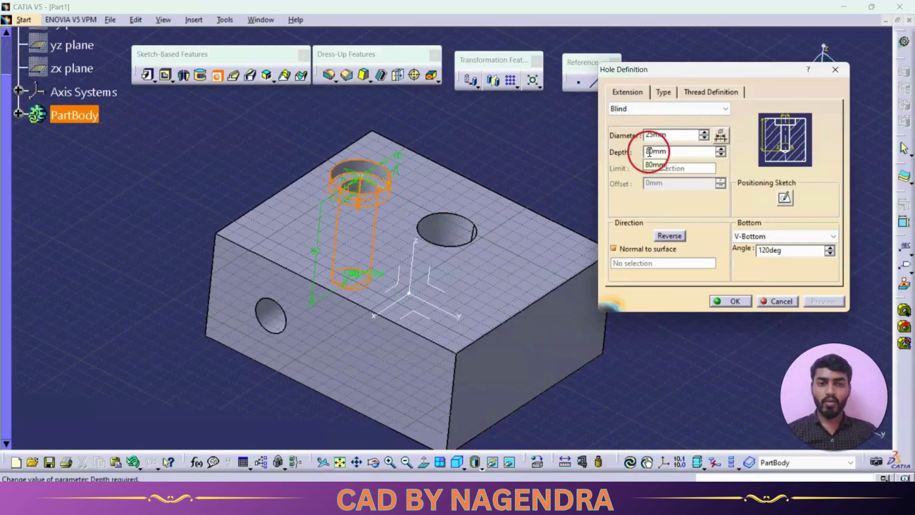
left_click(662, 93)
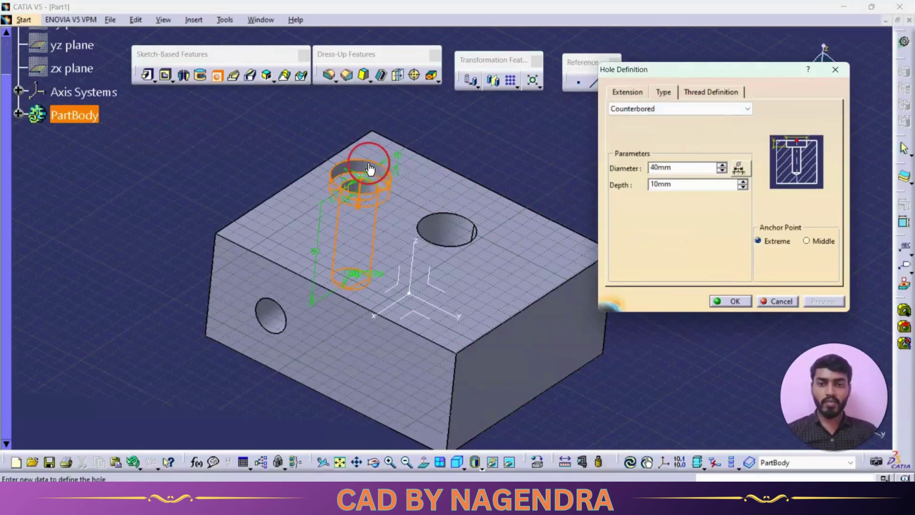
left_click(658, 185)
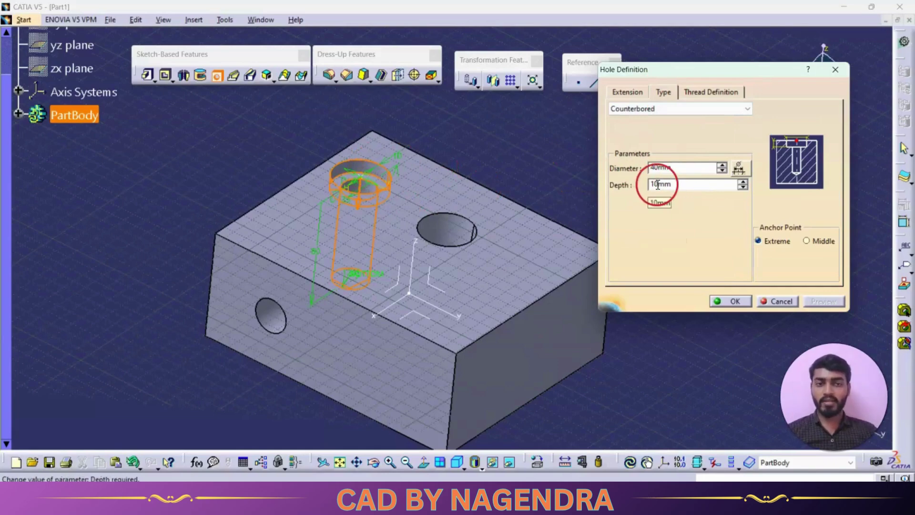
left_click(628, 92)
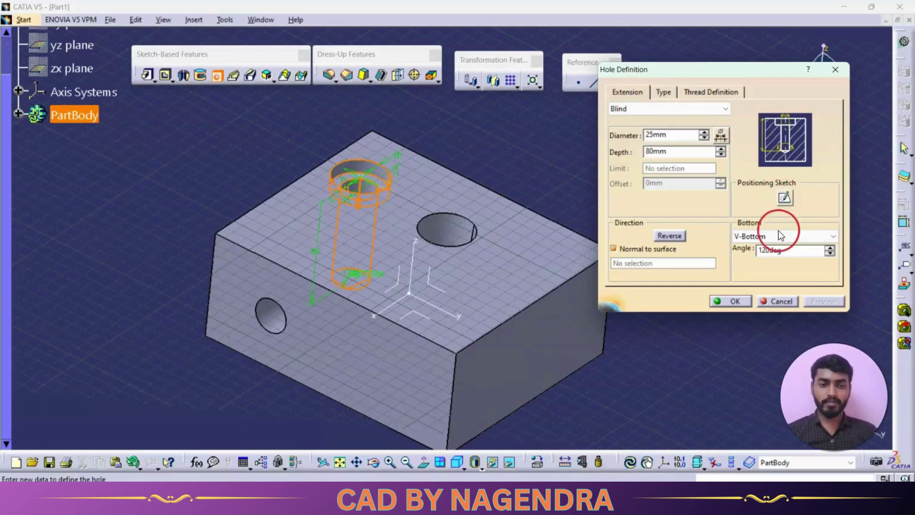
left_click(747, 299)
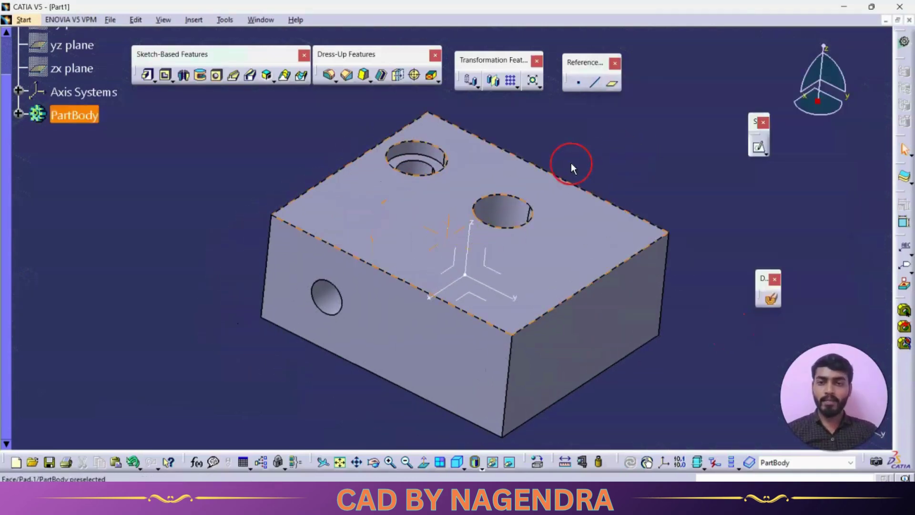
- Start a Countersunk hole on the top face between the counterbored and side-face holes, using Depth & Angle mode with a 60-degree angle
left_click(216, 75)
left_click(387, 215)
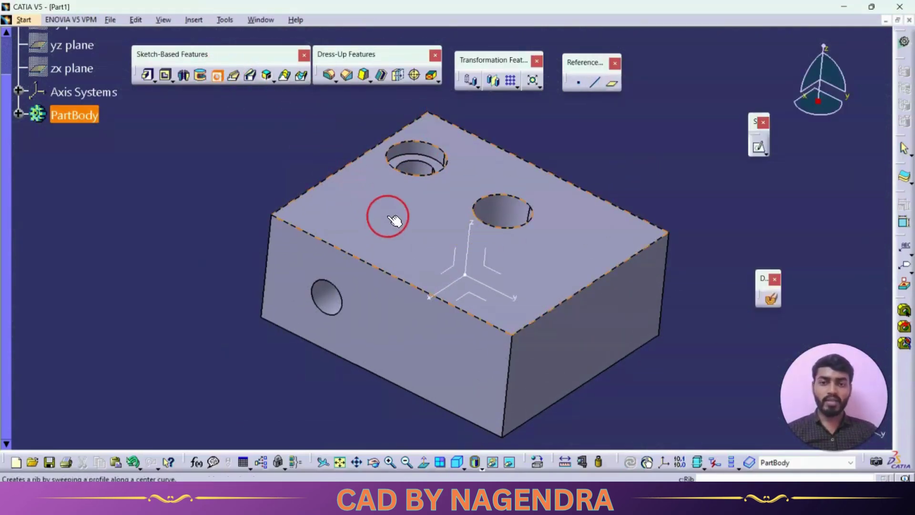
left_click(665, 90)
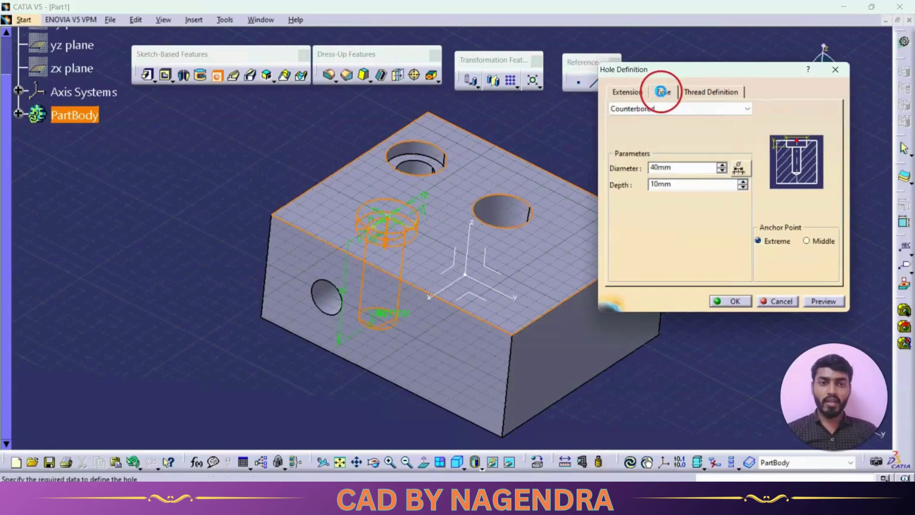
left_click(661, 113)
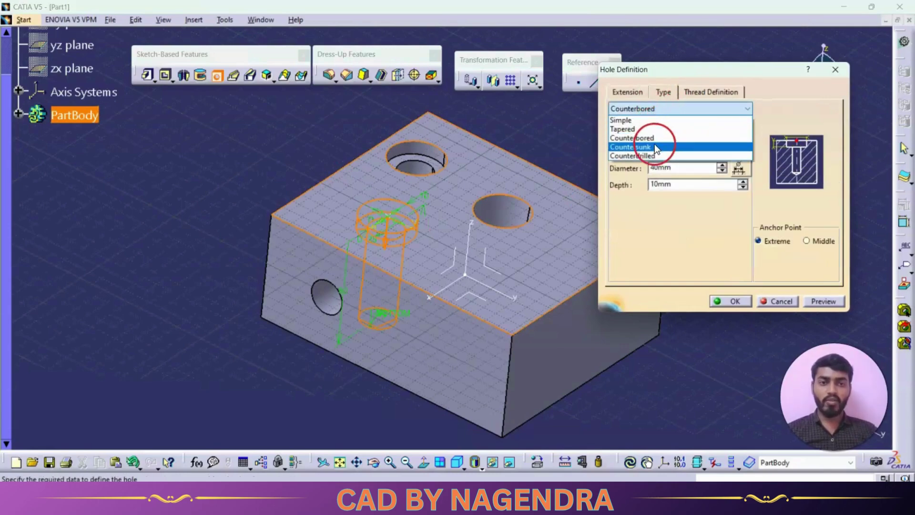
left_click(652, 148)
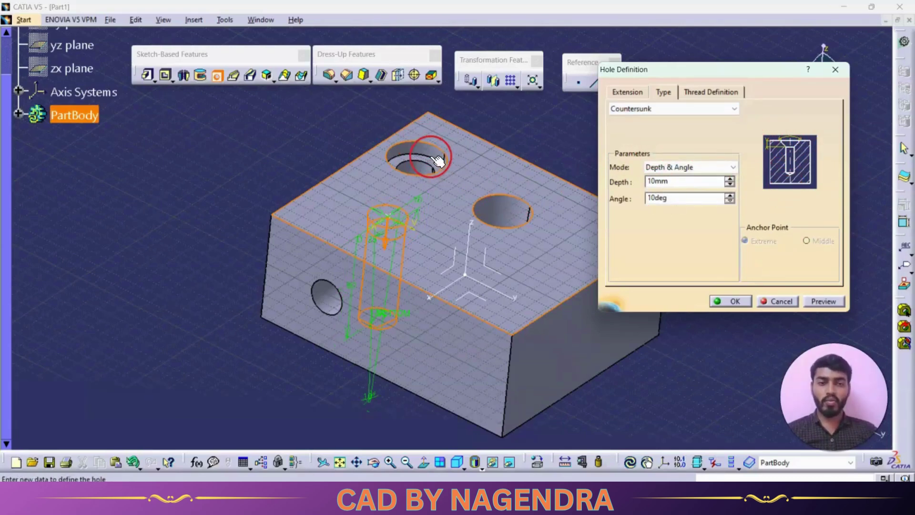
left_click(709, 167)
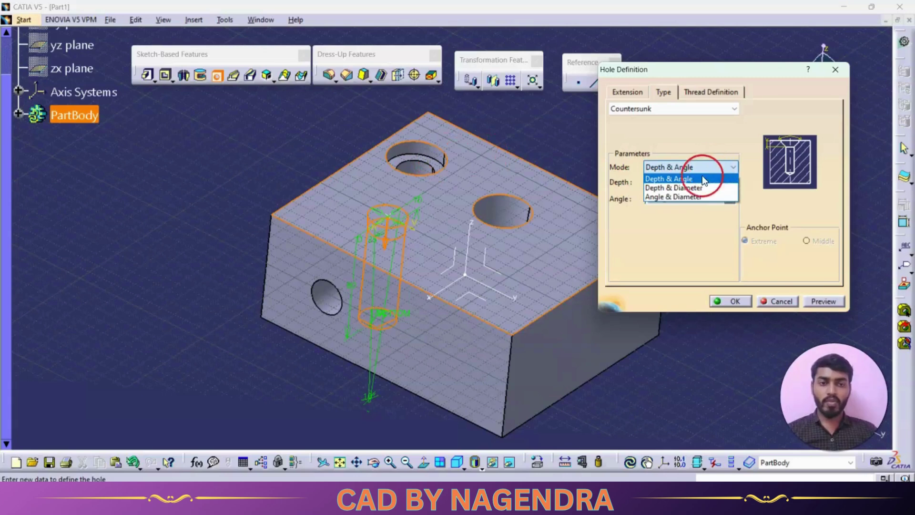
left_click(673, 179)
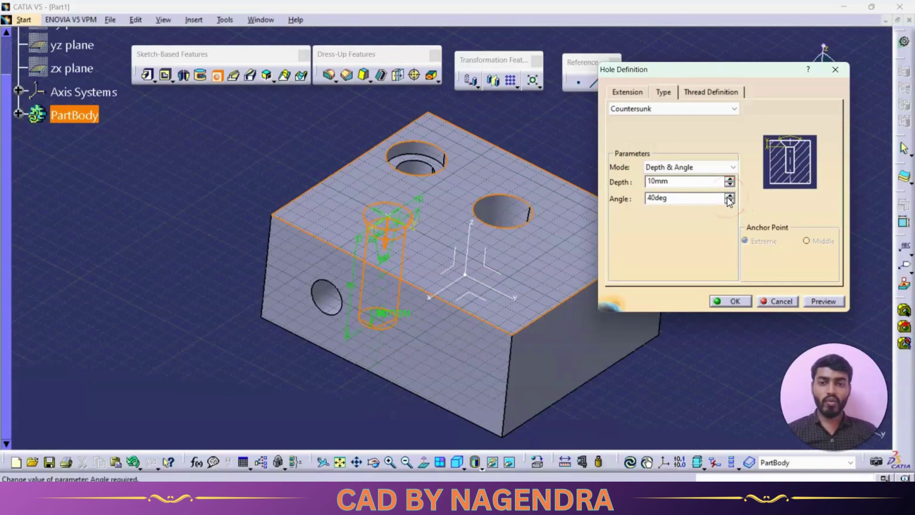
- Try the Depth & Diameter and Angle & Diameter modes for the countersink
left_click(691, 168)
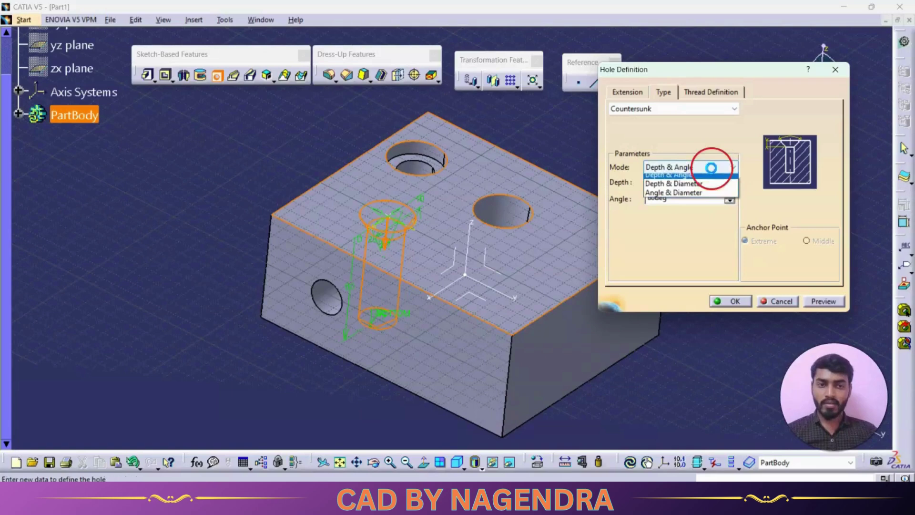
left_click(695, 187)
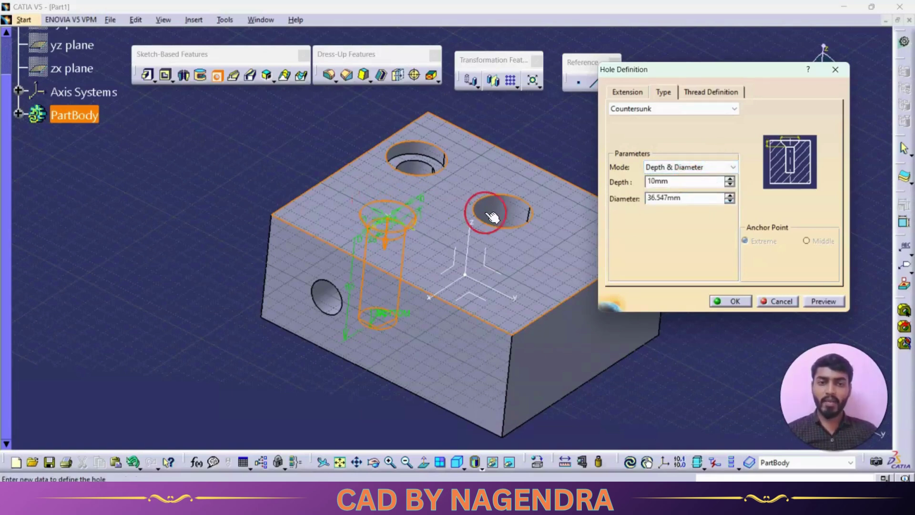
left_click(684, 170)
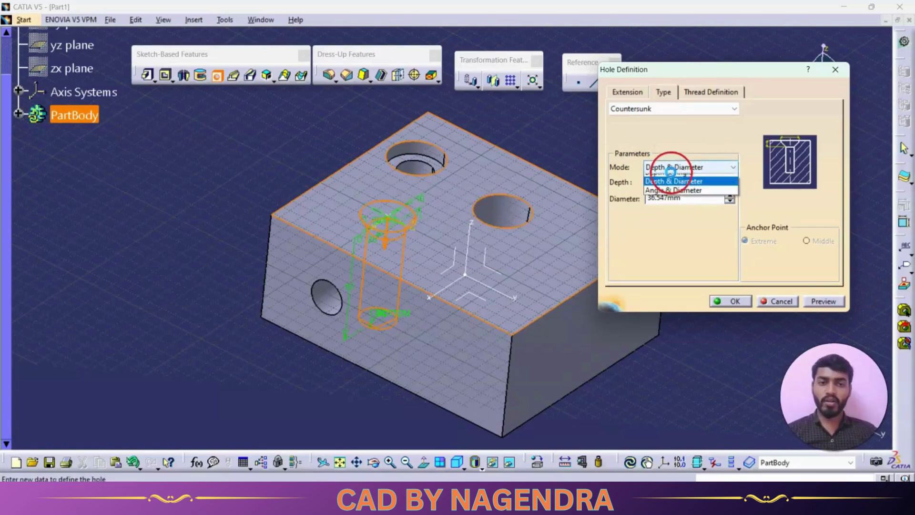
left_click(685, 194)
left_click(682, 171)
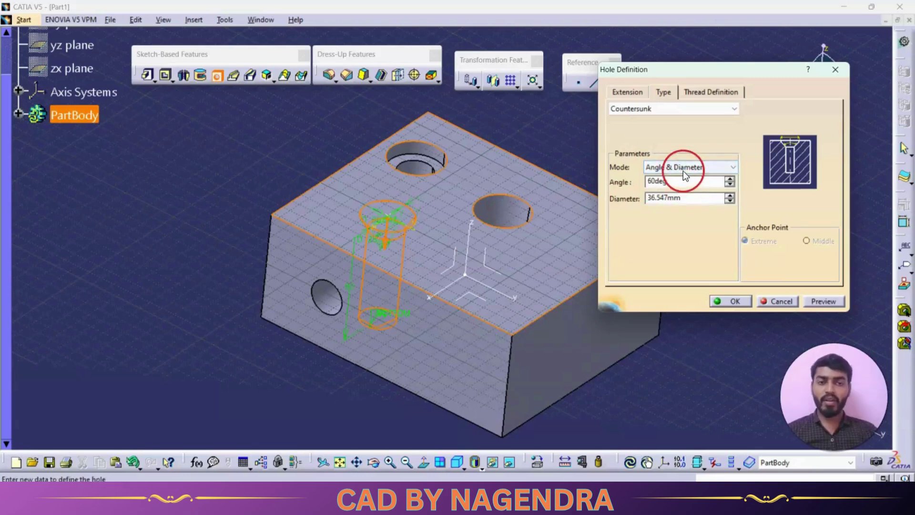
left_click(686, 195)
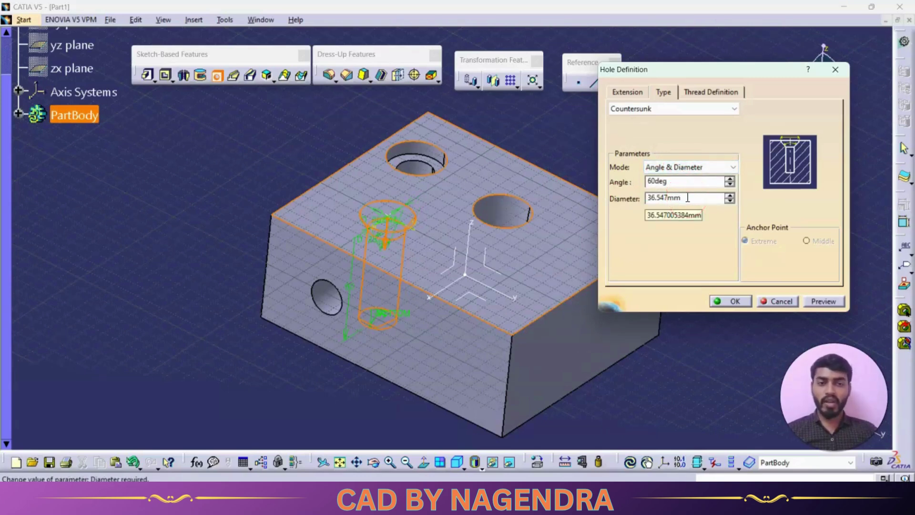
- Define the countersink by Depth & Diameter and set its diameter to 45 mm
left_click(688, 173)
left_click(651, 197)
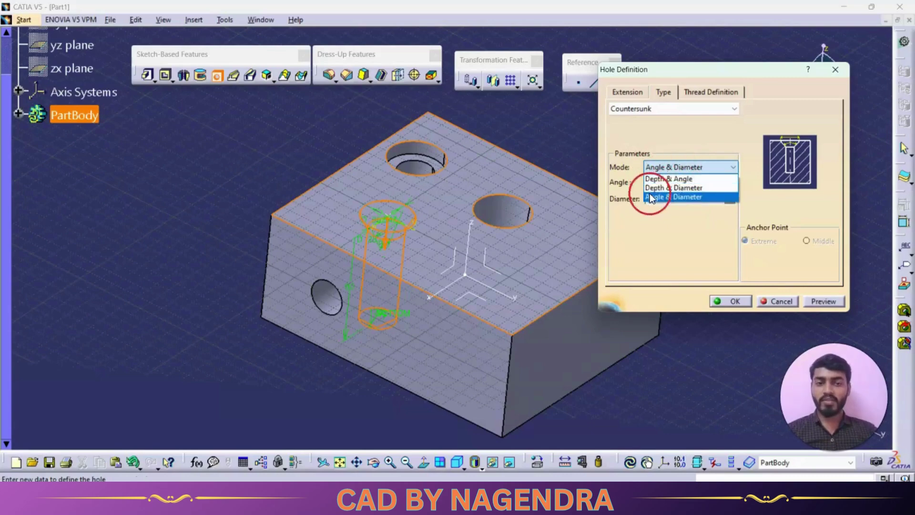
left_click(673, 187)
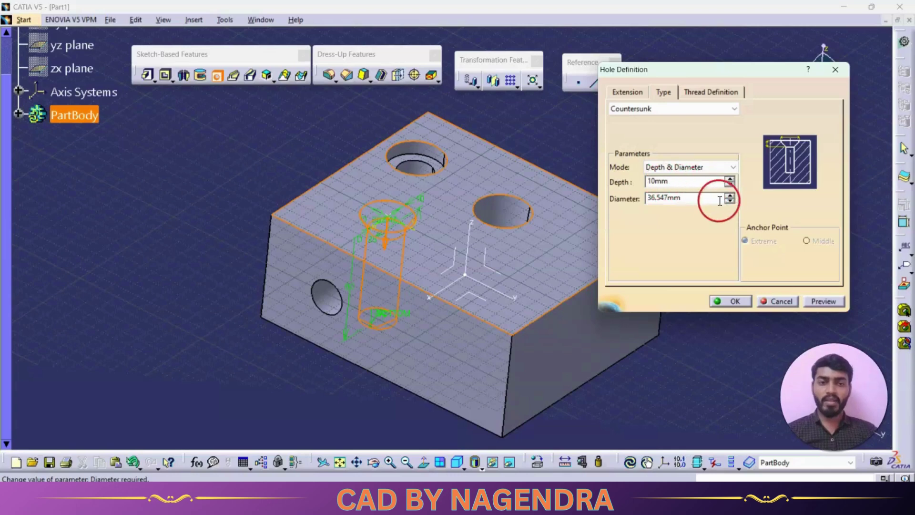
double_click(700, 199)
type("45")
left_click(791, 266)
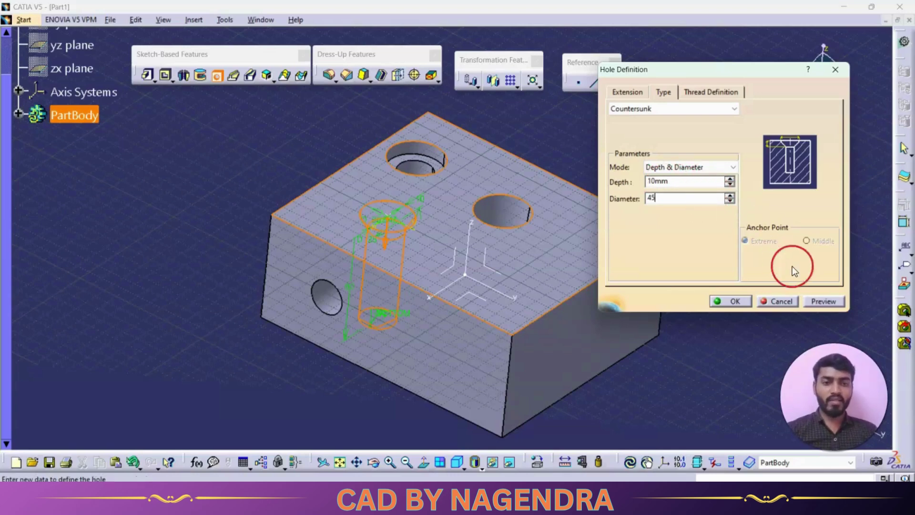
- Preview the Countersunk hole, create it on the top face and inspect its conical opening
left_click(818, 300)
left_click(739, 302)
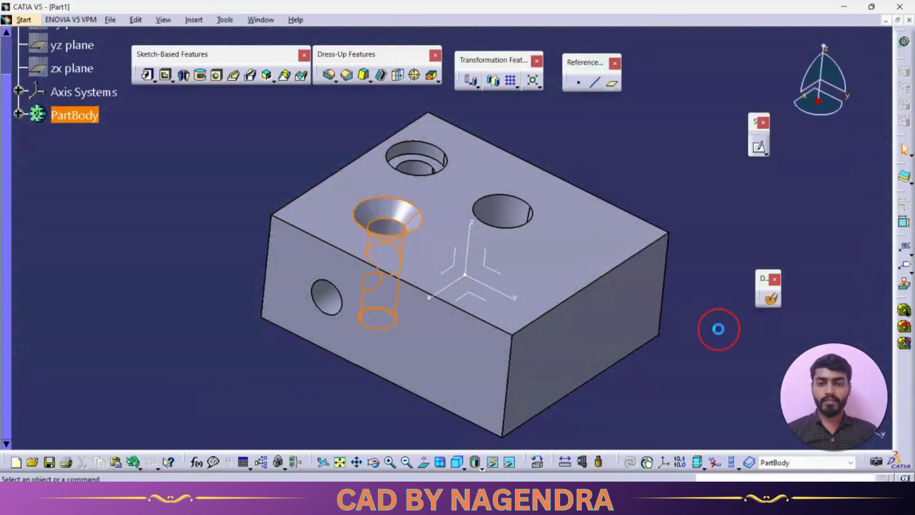
middle_click_drag(594, 157, 592, 187)
middle_click_drag(376, 206, 435, 205)
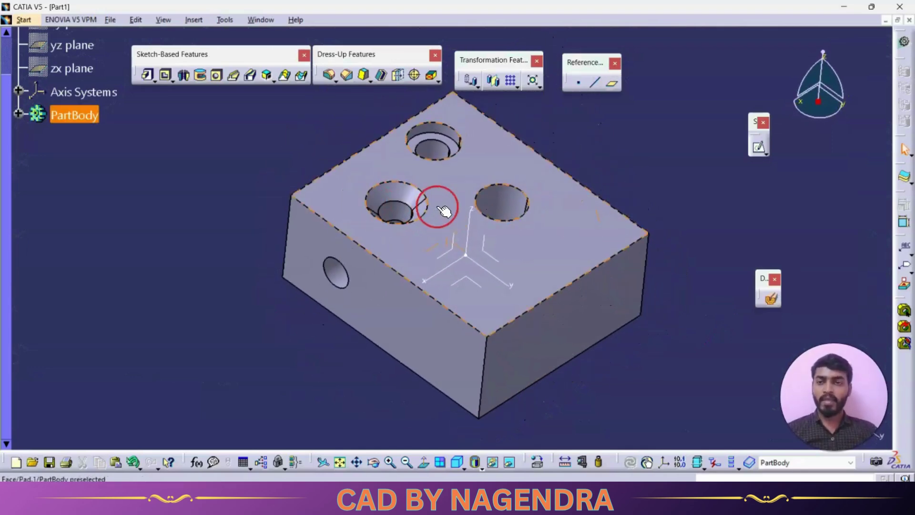
- Create a Counterdrilled hole on the top face near the edge beyond the plain hole, with 45 mm diameter, 10 mm depth and 60-degree angle
left_click(217, 77)
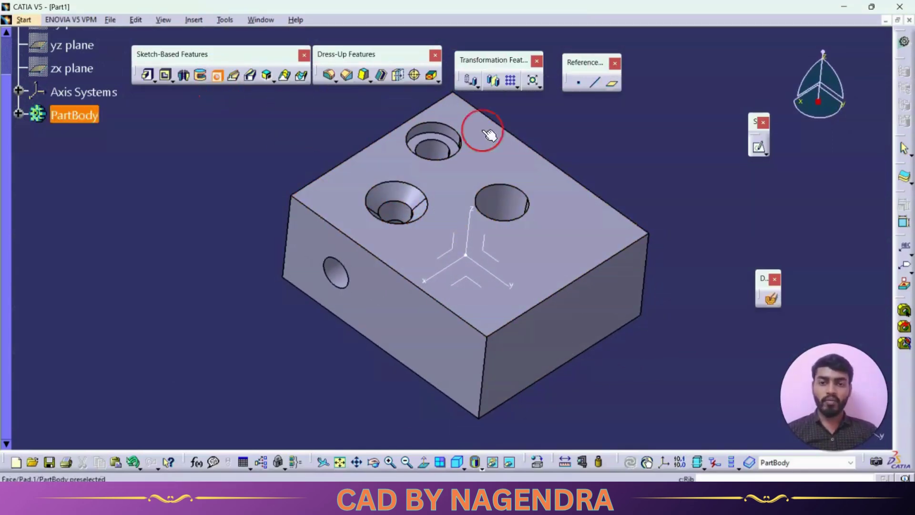
left_click(542, 256)
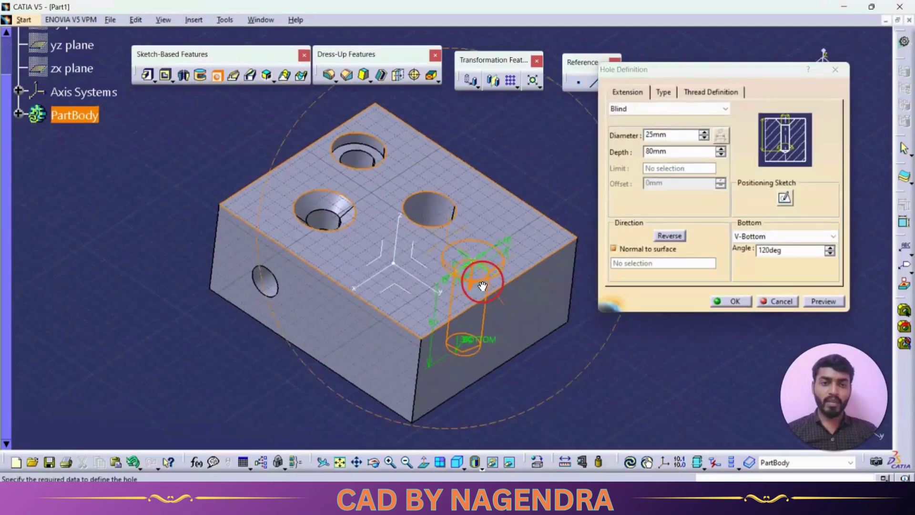
left_click(667, 93)
left_click(666, 108)
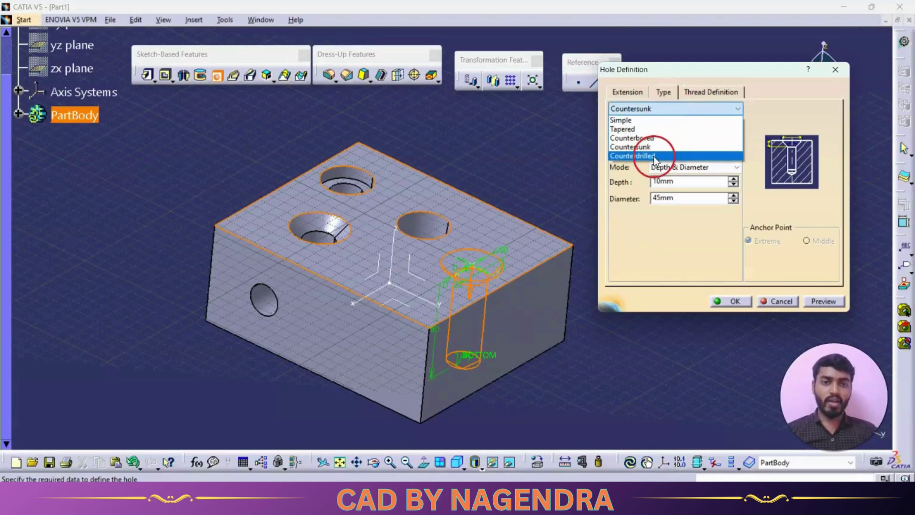
left_click(662, 156)
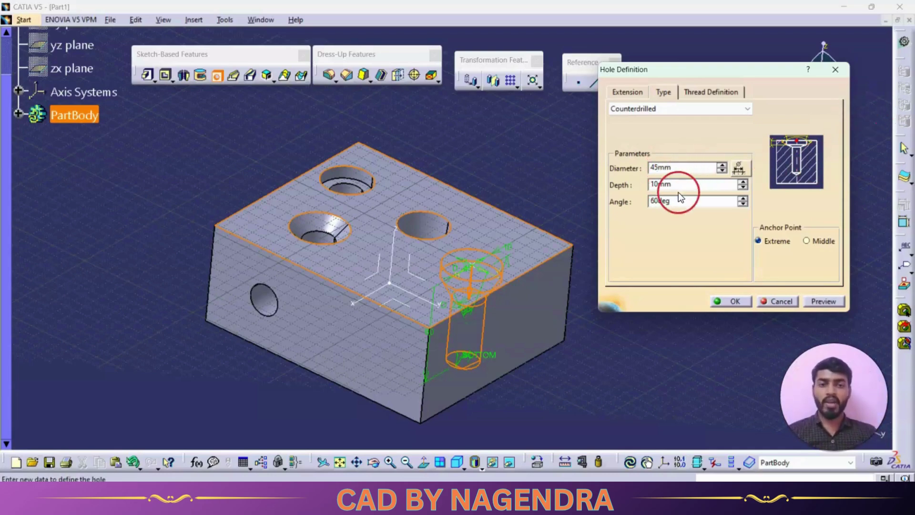
left_click(734, 301)
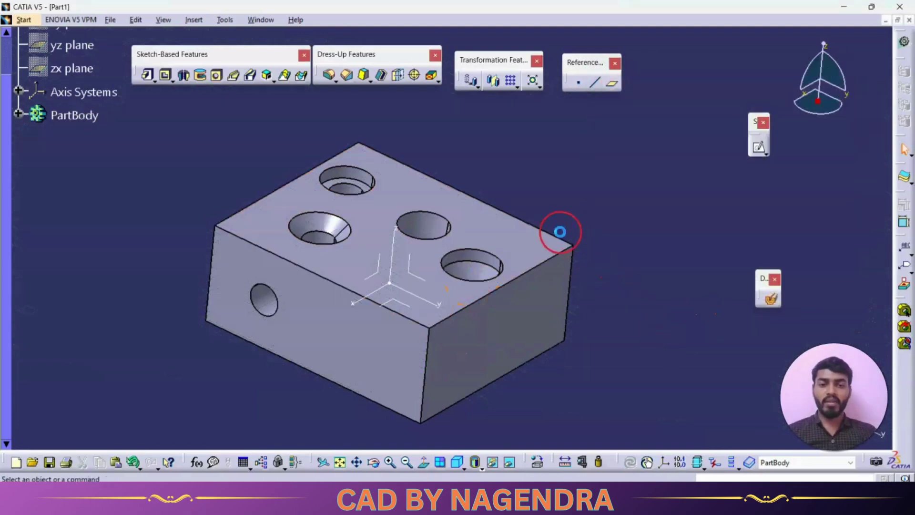
middle_click_drag(560, 232, 480, 255)
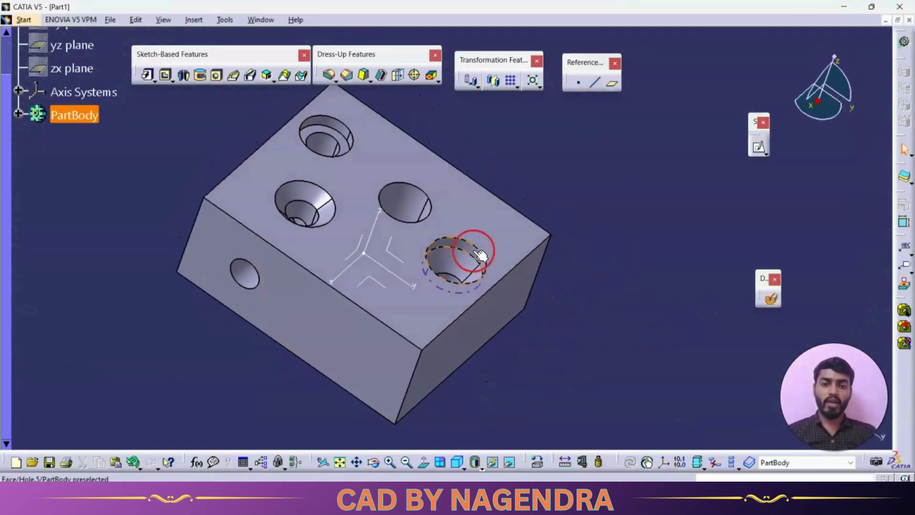
middle_click_drag(580, 250, 548, 234)
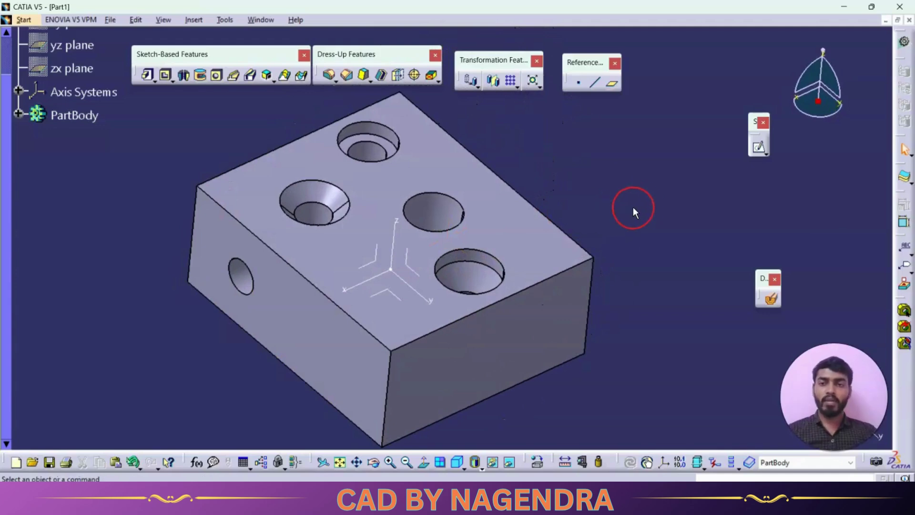
left_click(217, 77)
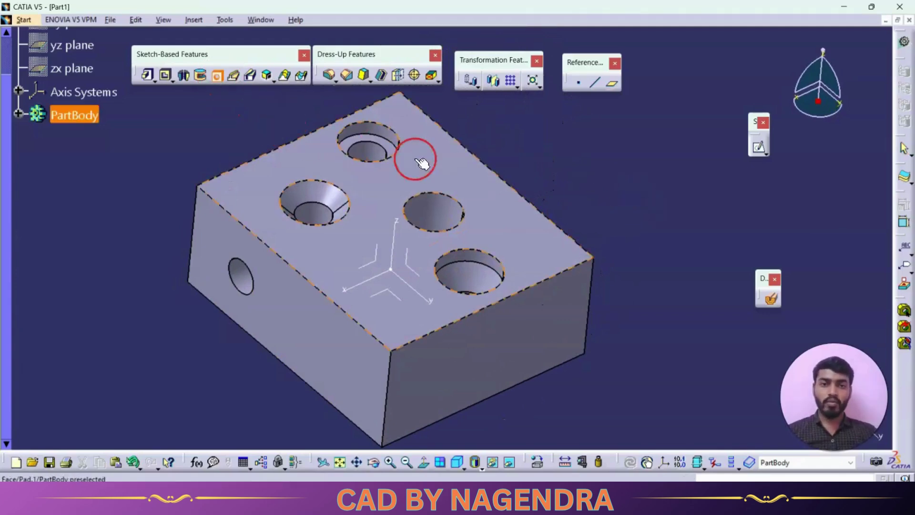
left_click(484, 199)
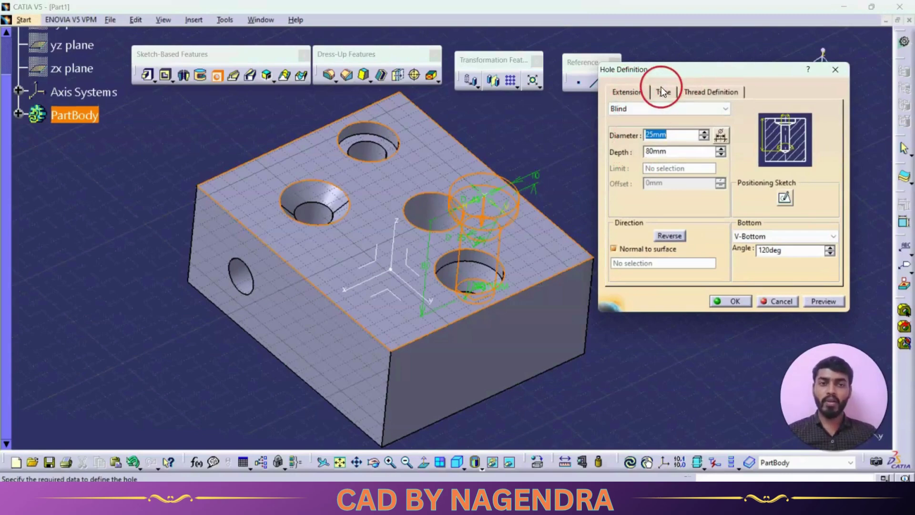
left_click(835, 70)
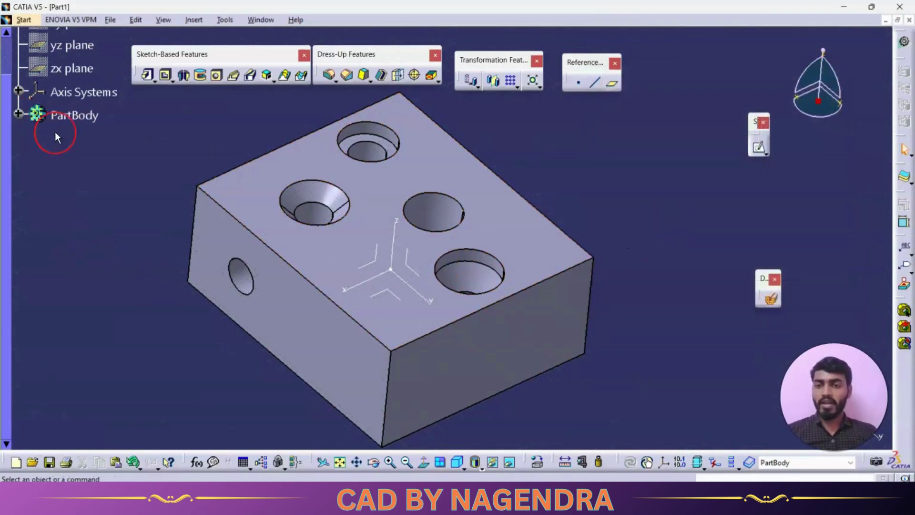
- Undo all the hole features back to the plain padded block and fit it in the standard isometric view
key("ctrl+z")
key("ctrl+z")
key("ctrl+z")
key("ctrl+z")
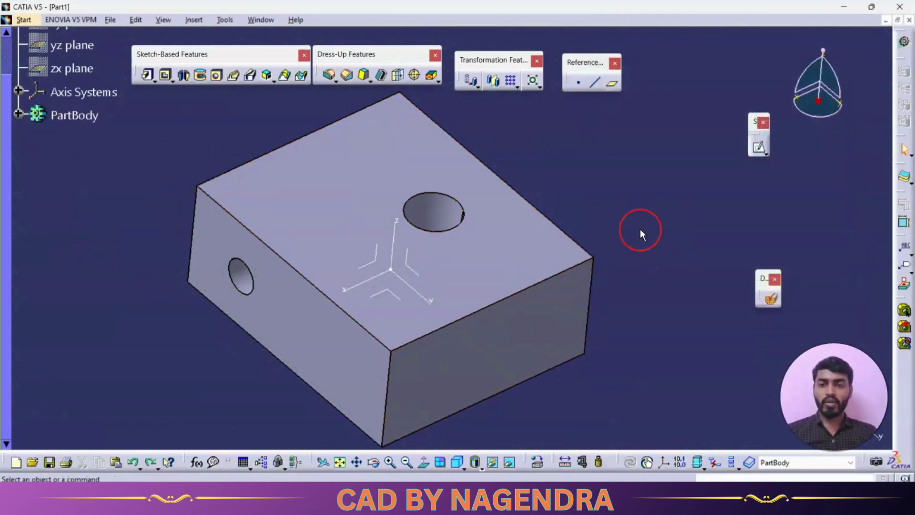
key("ctrl+z")
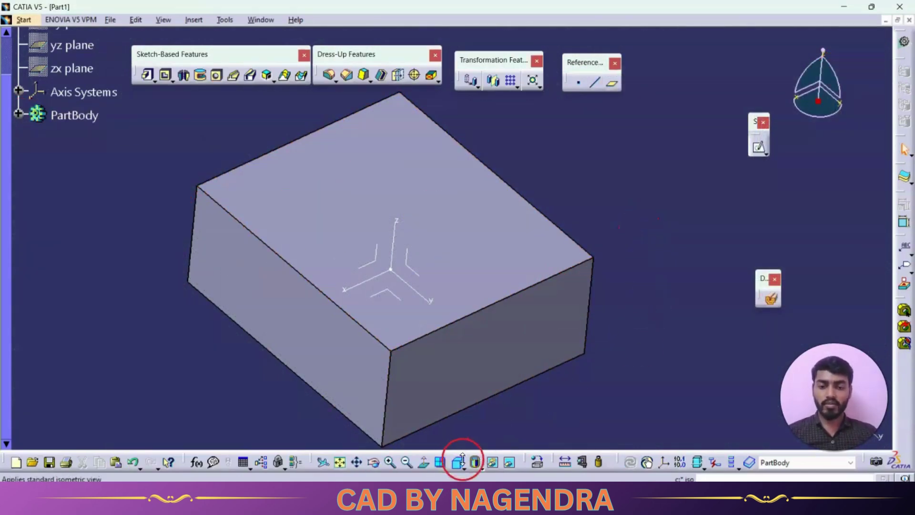
left_click(391, 461)
left_click(339, 461)
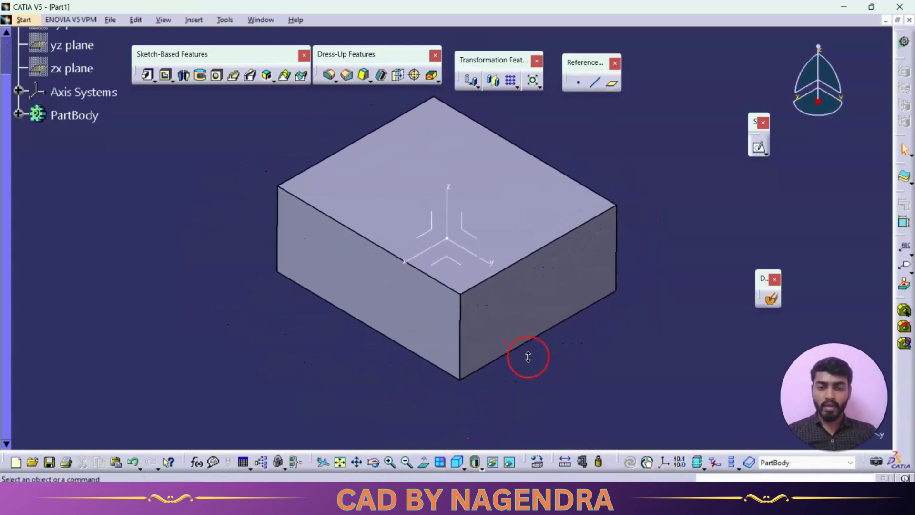
- Start a new blind hole on the block's top face and check its positioning sketch
left_click(217, 76)
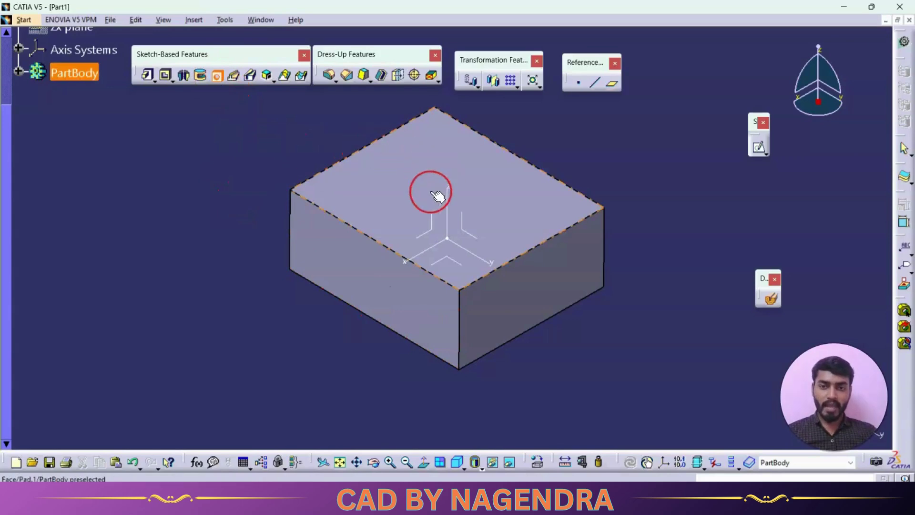
left_click(408, 189)
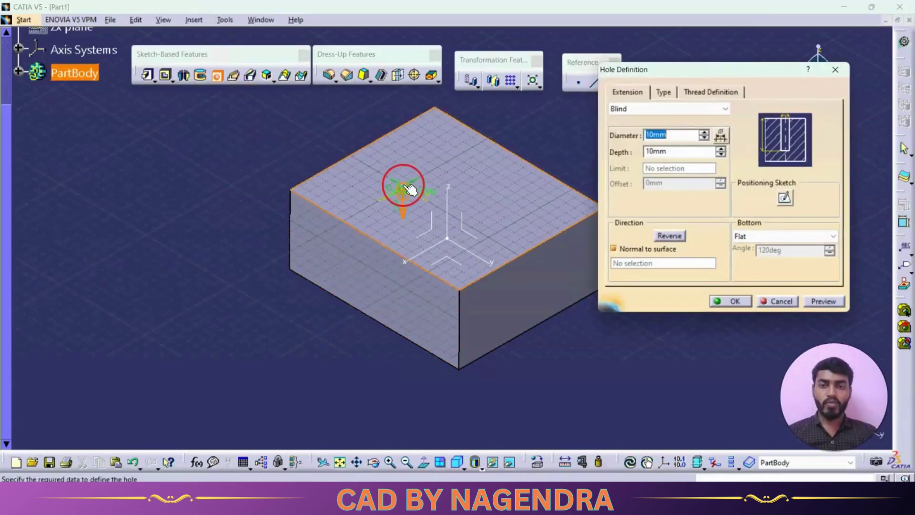
left_click(783, 199)
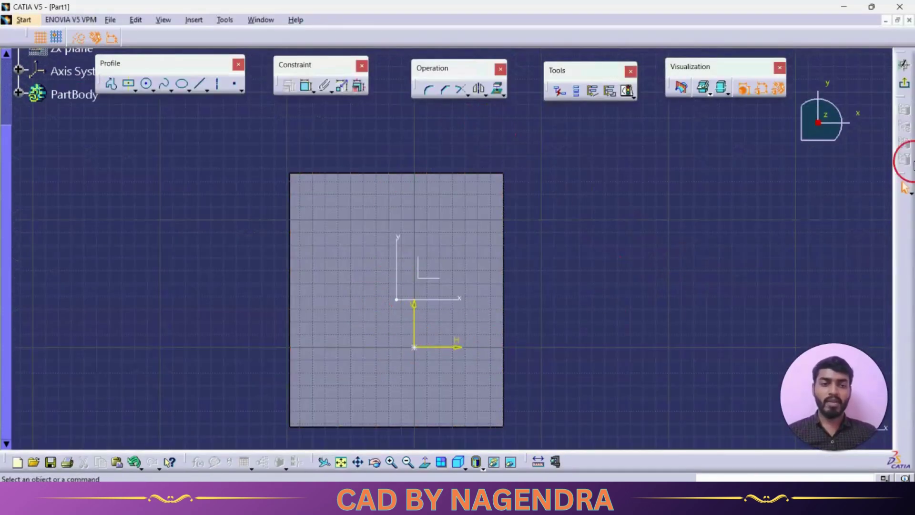
left_click(907, 87)
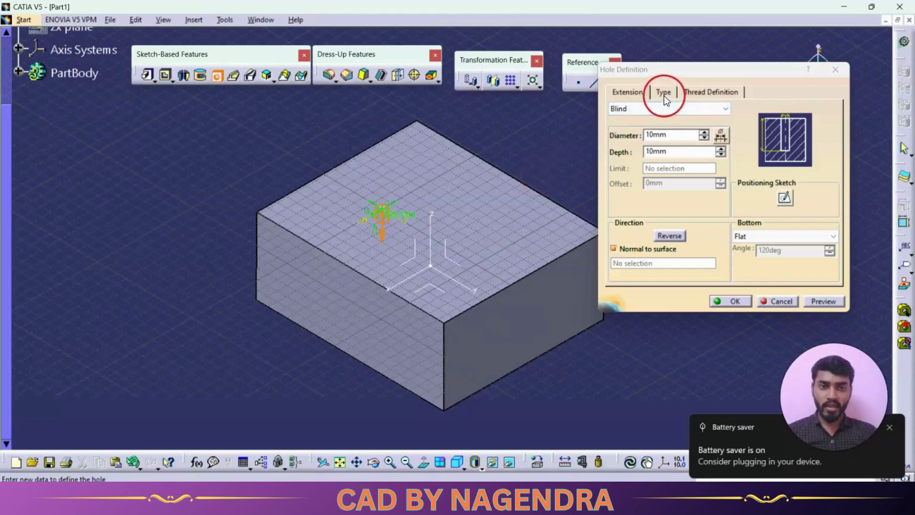
- Make the hole threaded, using the Metric Thick Pitch type with an M20 thread description
left_click(703, 92)
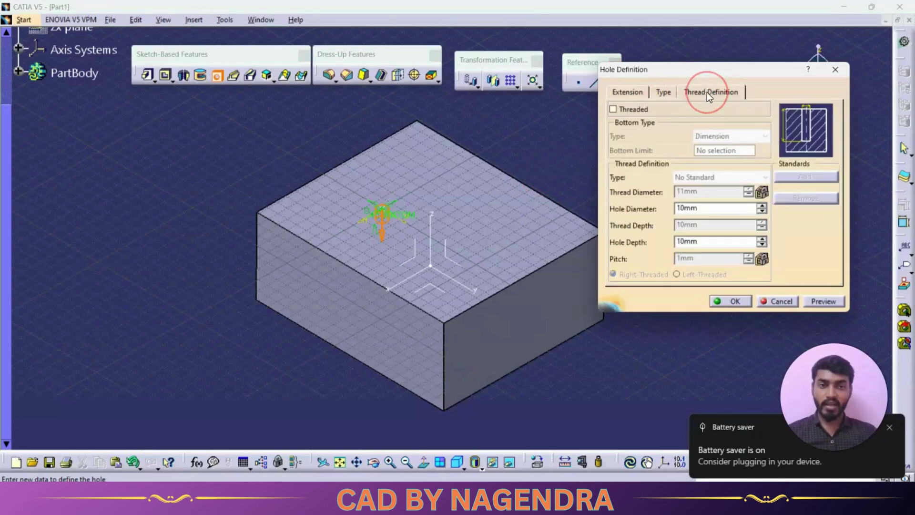
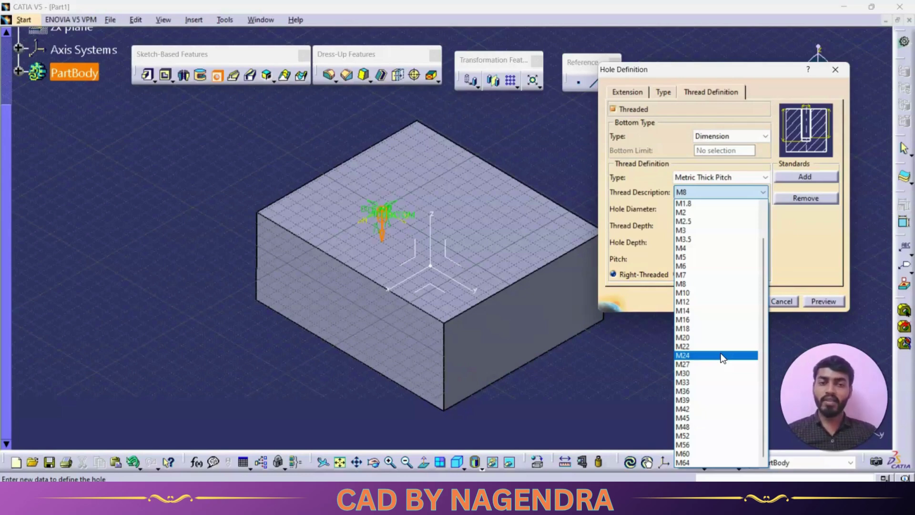
left_click(745, 193)
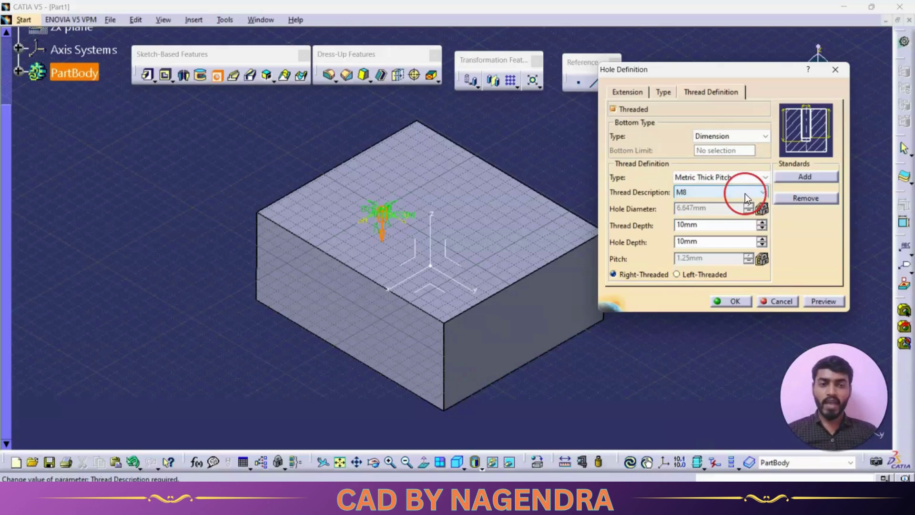
left_click(734, 178)
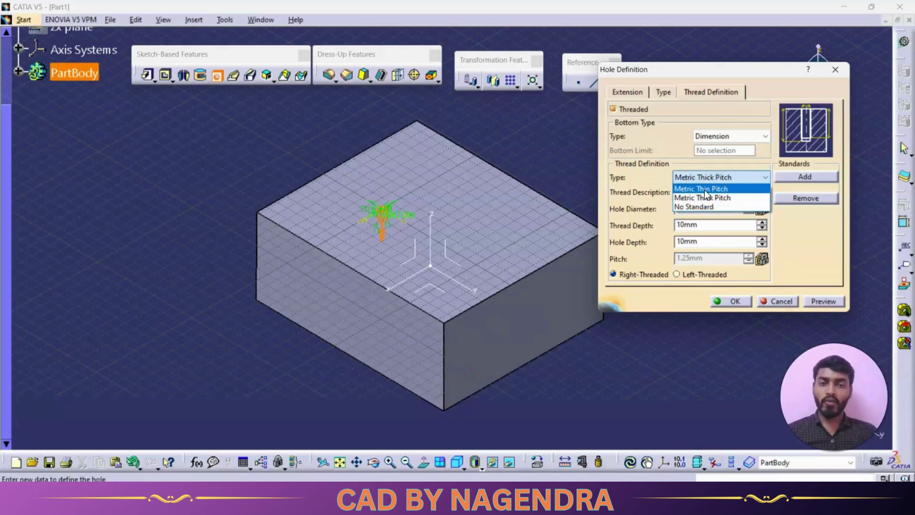
left_click(693, 197)
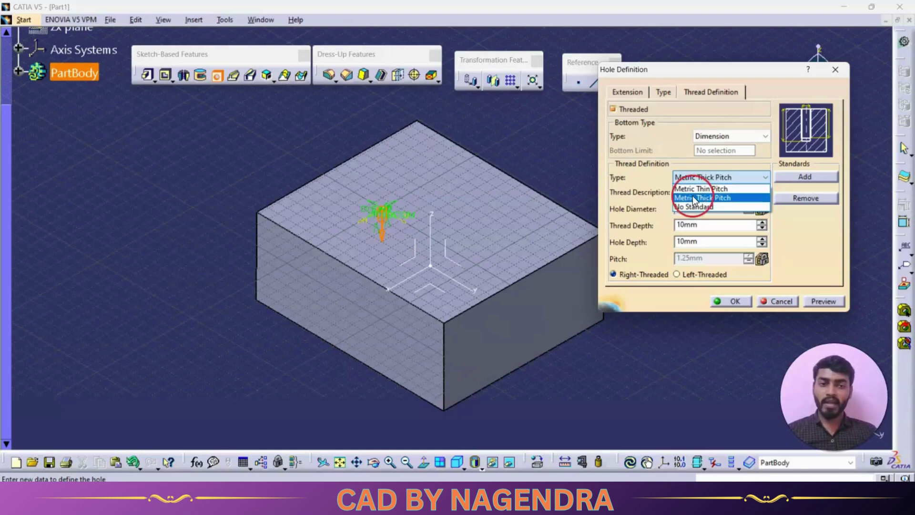
left_click(718, 198)
left_click(716, 190)
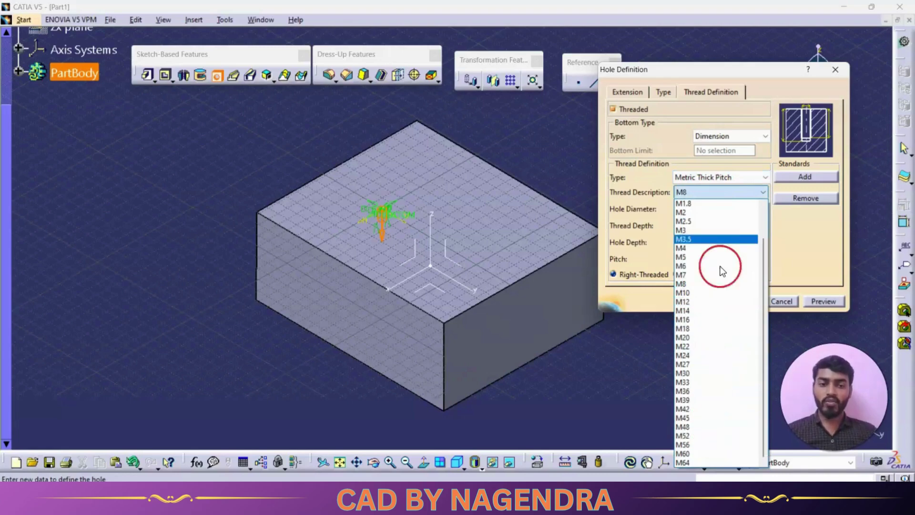
left_click(695, 336)
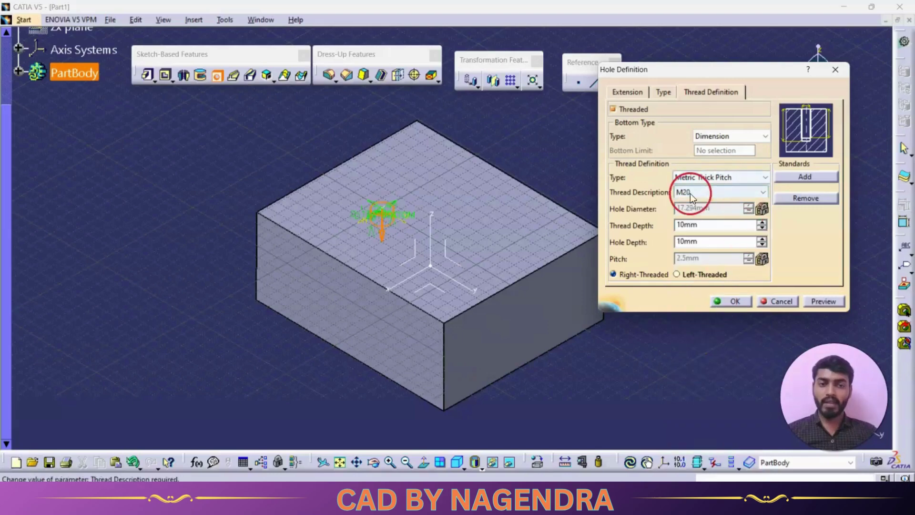
- Set the threaded hole's depth to 100 mm
middle_click_drag(457, 235, 496, 147)
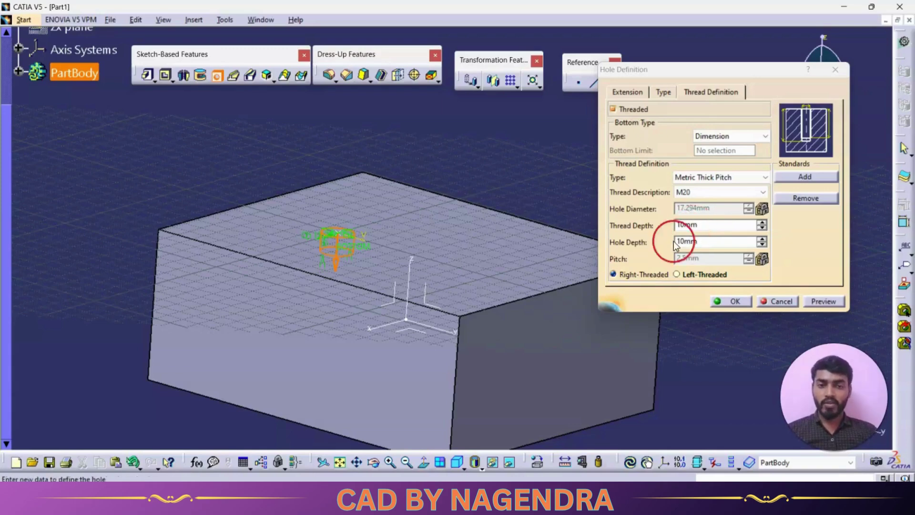
middle_click_drag(497, 242, 551, 179)
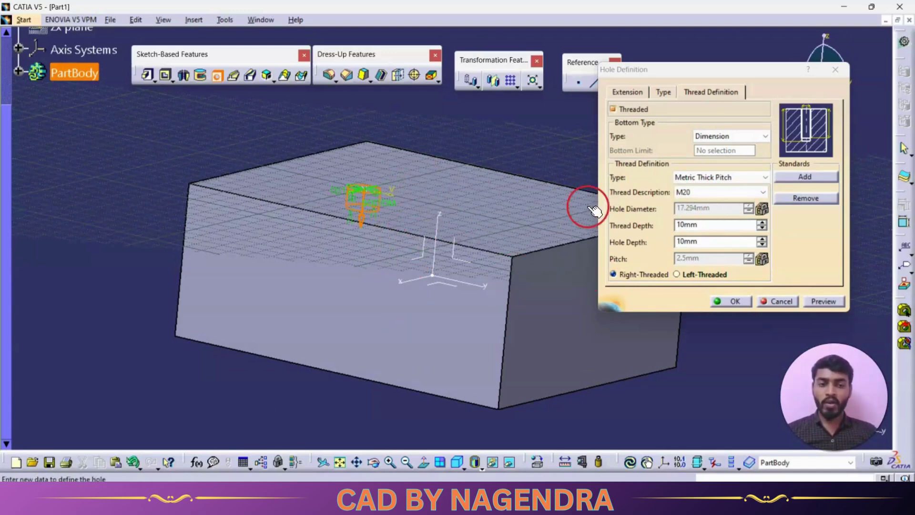
left_click(710, 243)
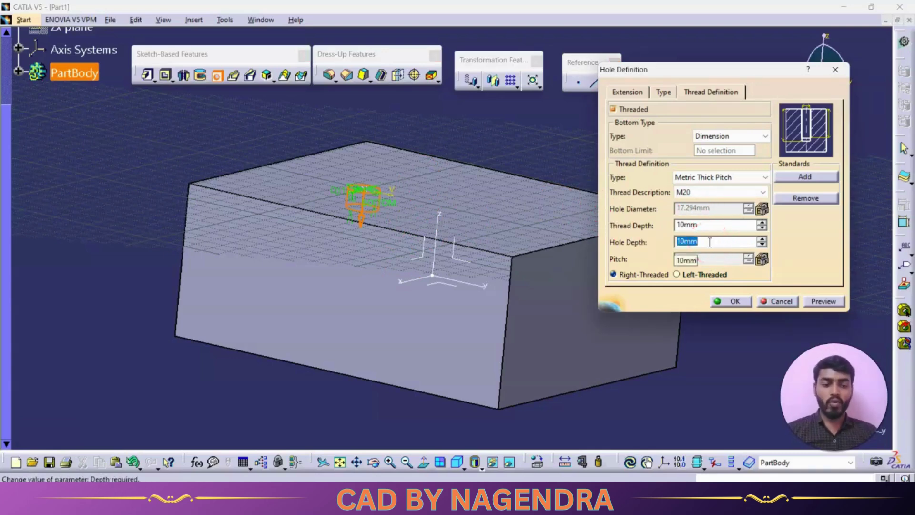
type("100")
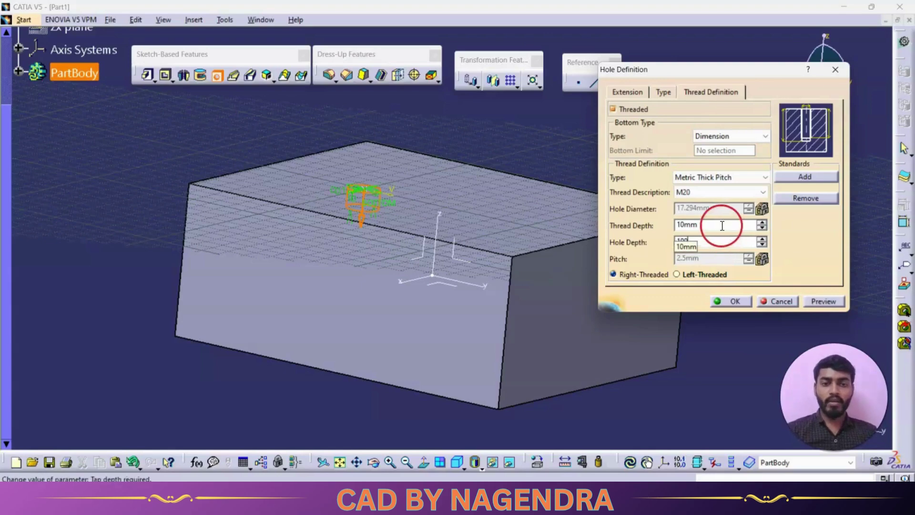
double_click(717, 243)
left_click(709, 223)
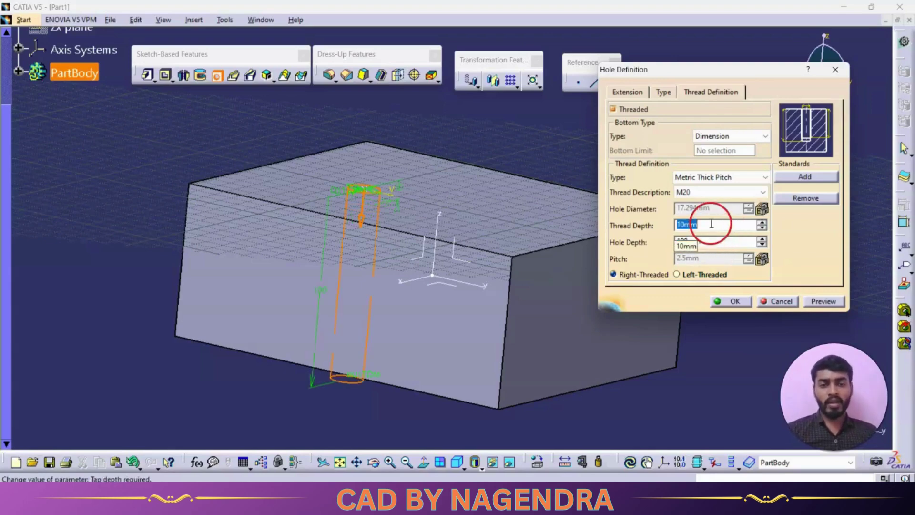
- Set the threaded hole's depth to 60 mm and its thread depth to 30 mm
double_click(707, 242)
type("6")
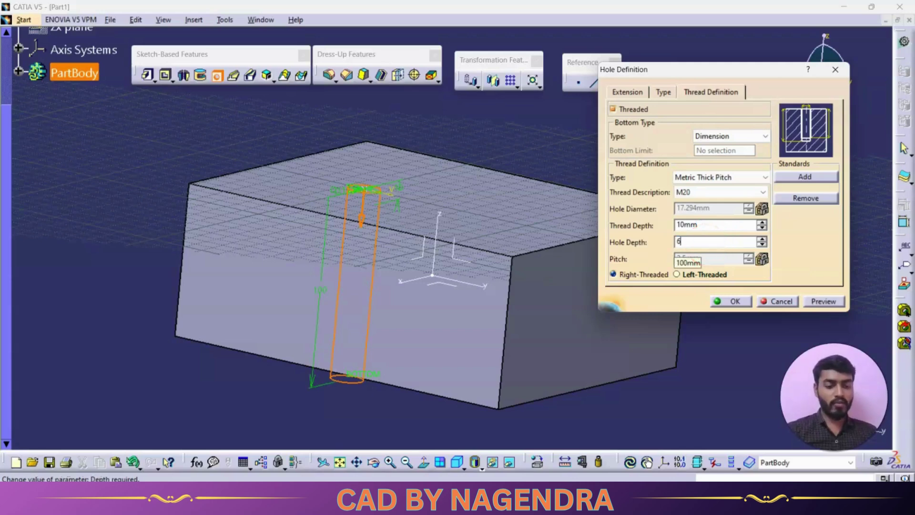
type("0mm")
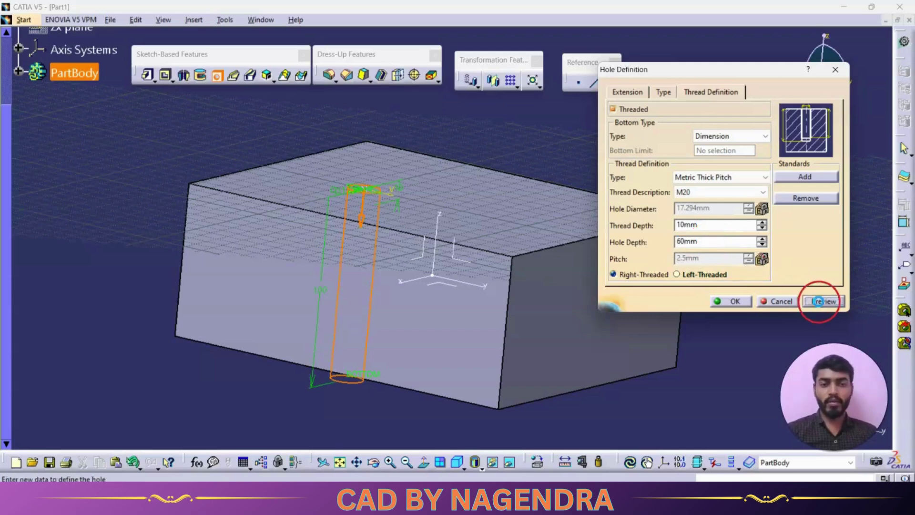
left_click(821, 301)
double_click(709, 226)
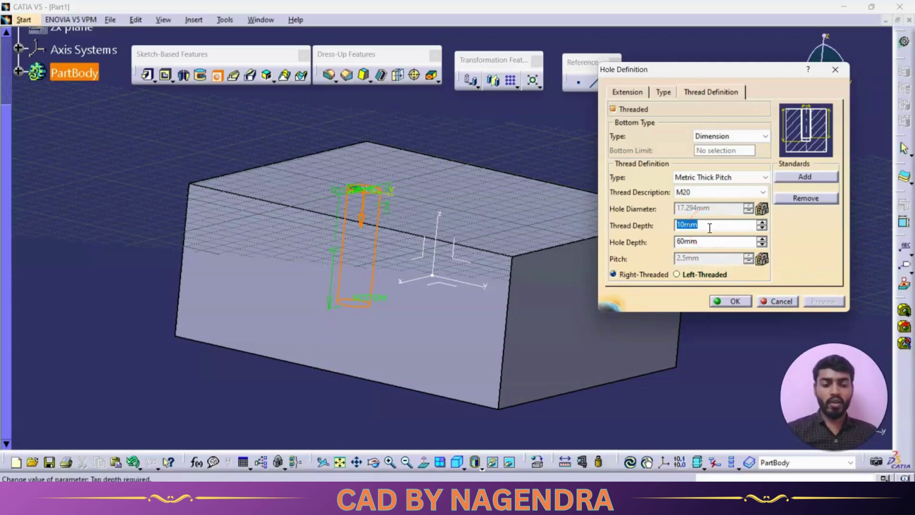
type("30")
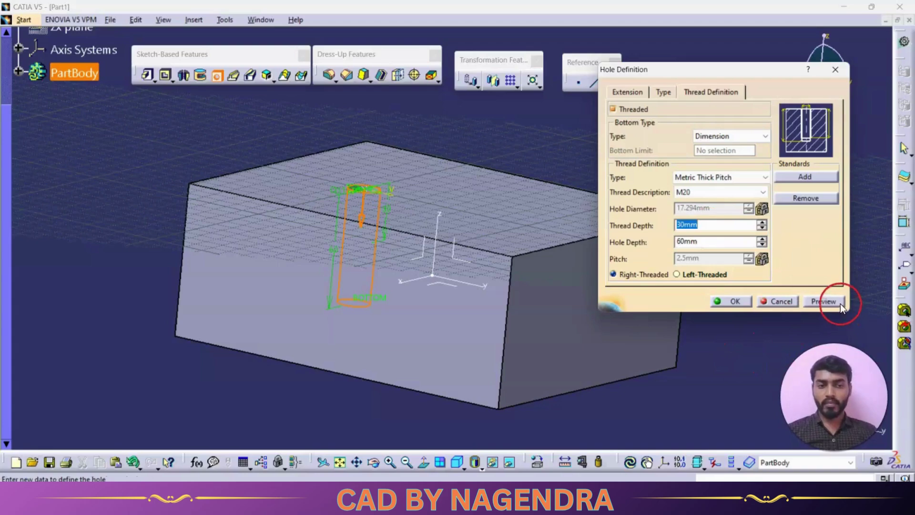
- Preview the M20 threaded hole in the block's top face and create it with the defined settings
left_click(840, 304)
mouse_move(480, 119)
middle_mouse_down()
mouse_move(473, 148)
mouse_move(479, 112)
middle_mouse_up()
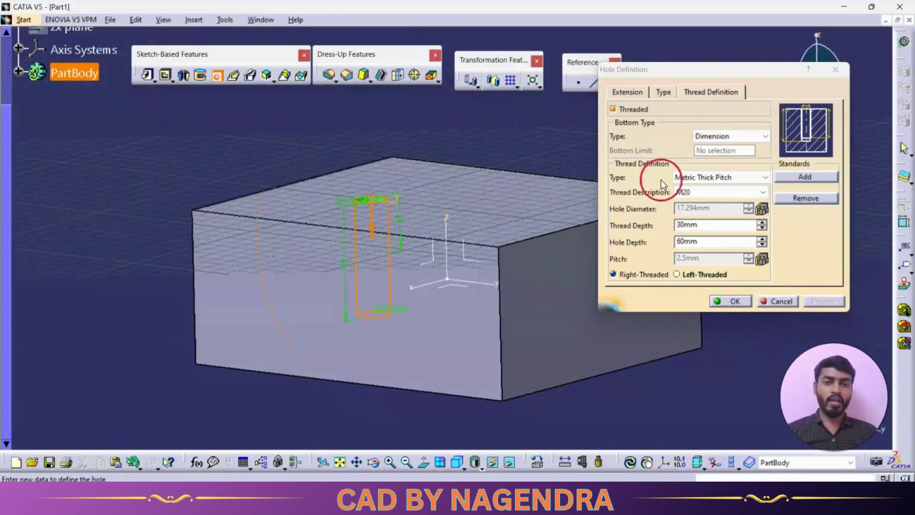
left_click(735, 302)
middle_click_drag(465, 180, 566, 208)
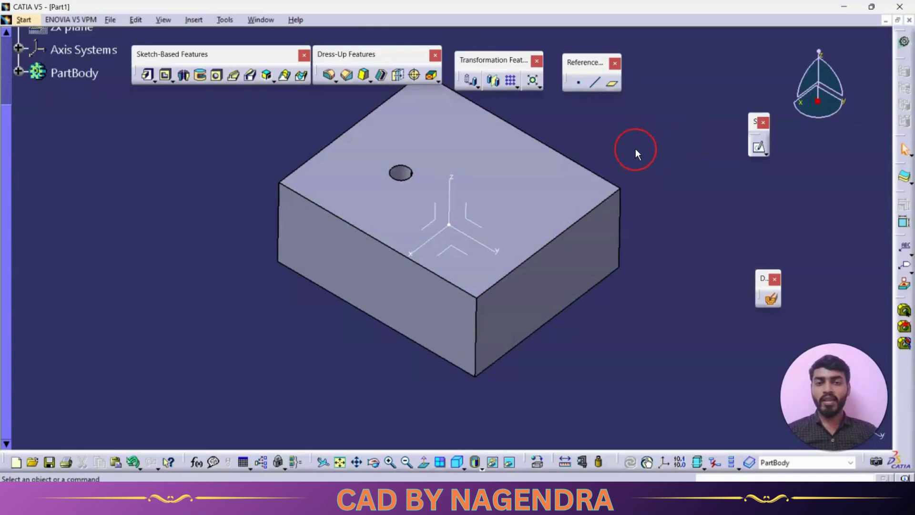
- Inspect the opening and inner wall of the threaded hole on the block's top face
middle_click_drag(636, 150, 657, 195)
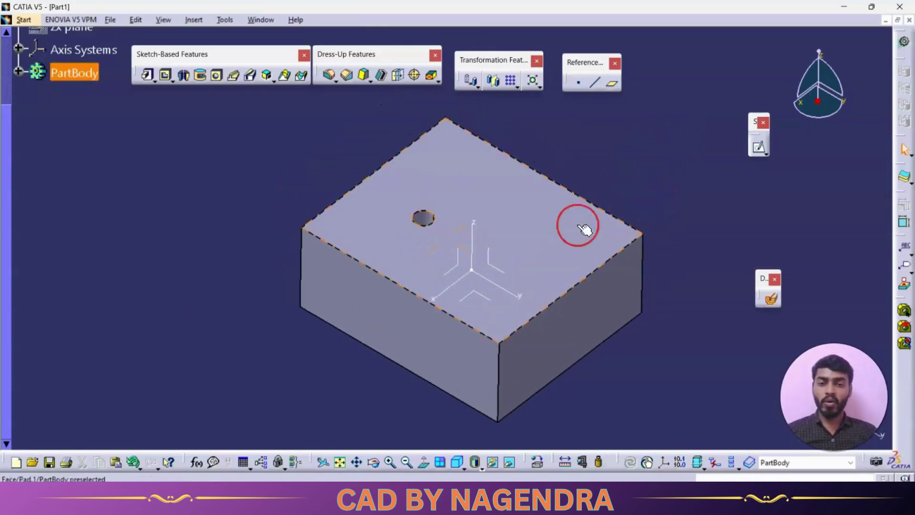
middle_click_drag(582, 224, 435, 210)
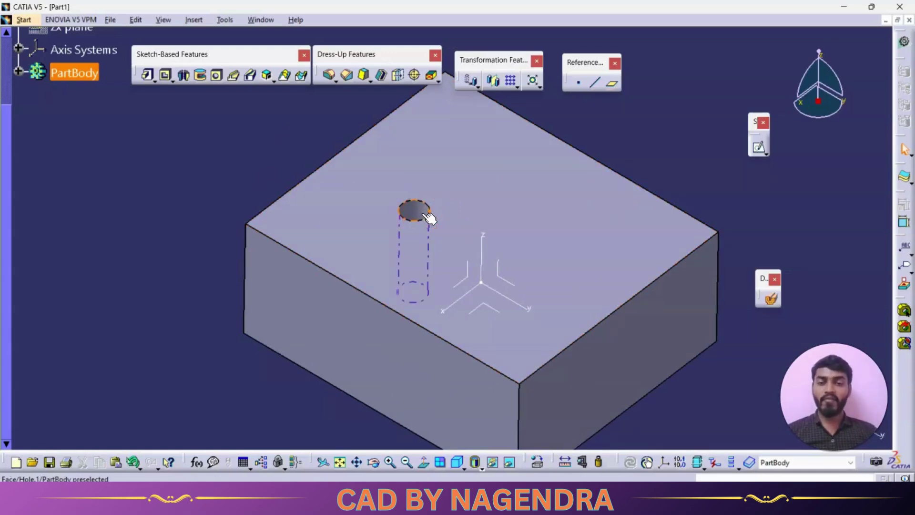
middle_click_drag(429, 218, 436, 210)
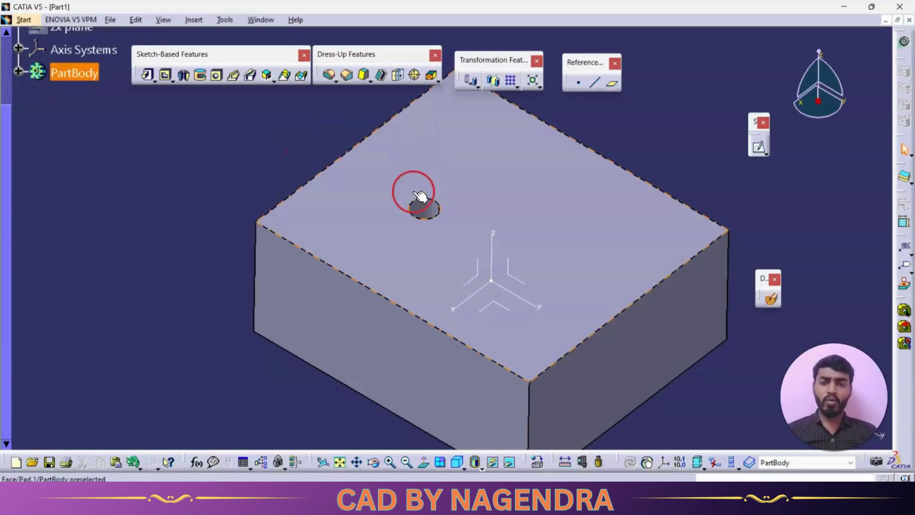
left_click(431, 213)
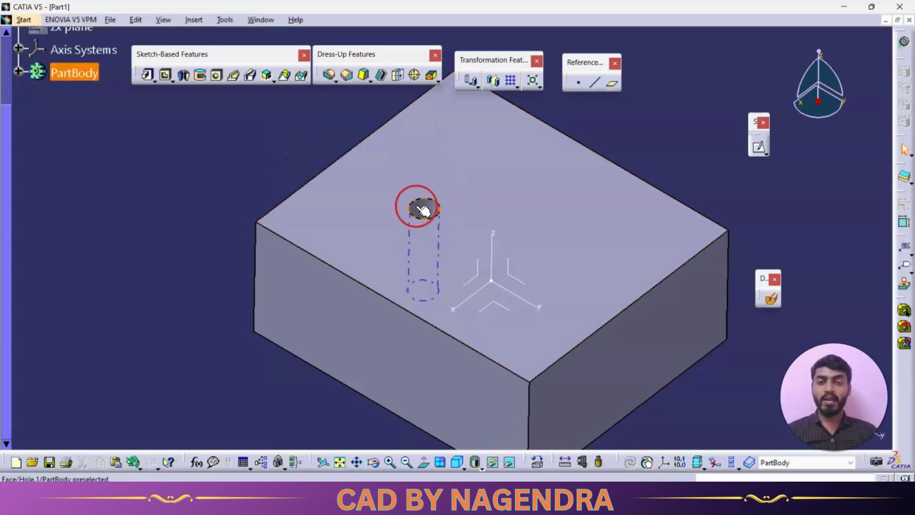
left_click(256, 133)
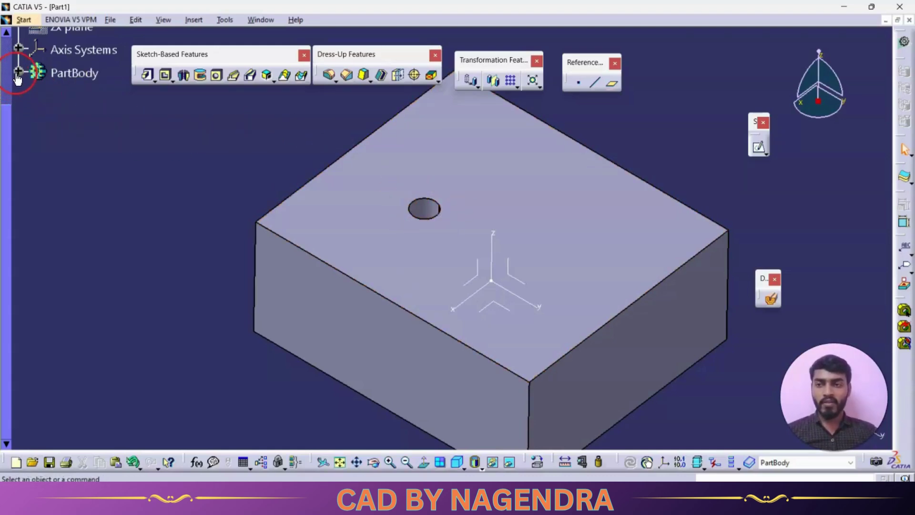